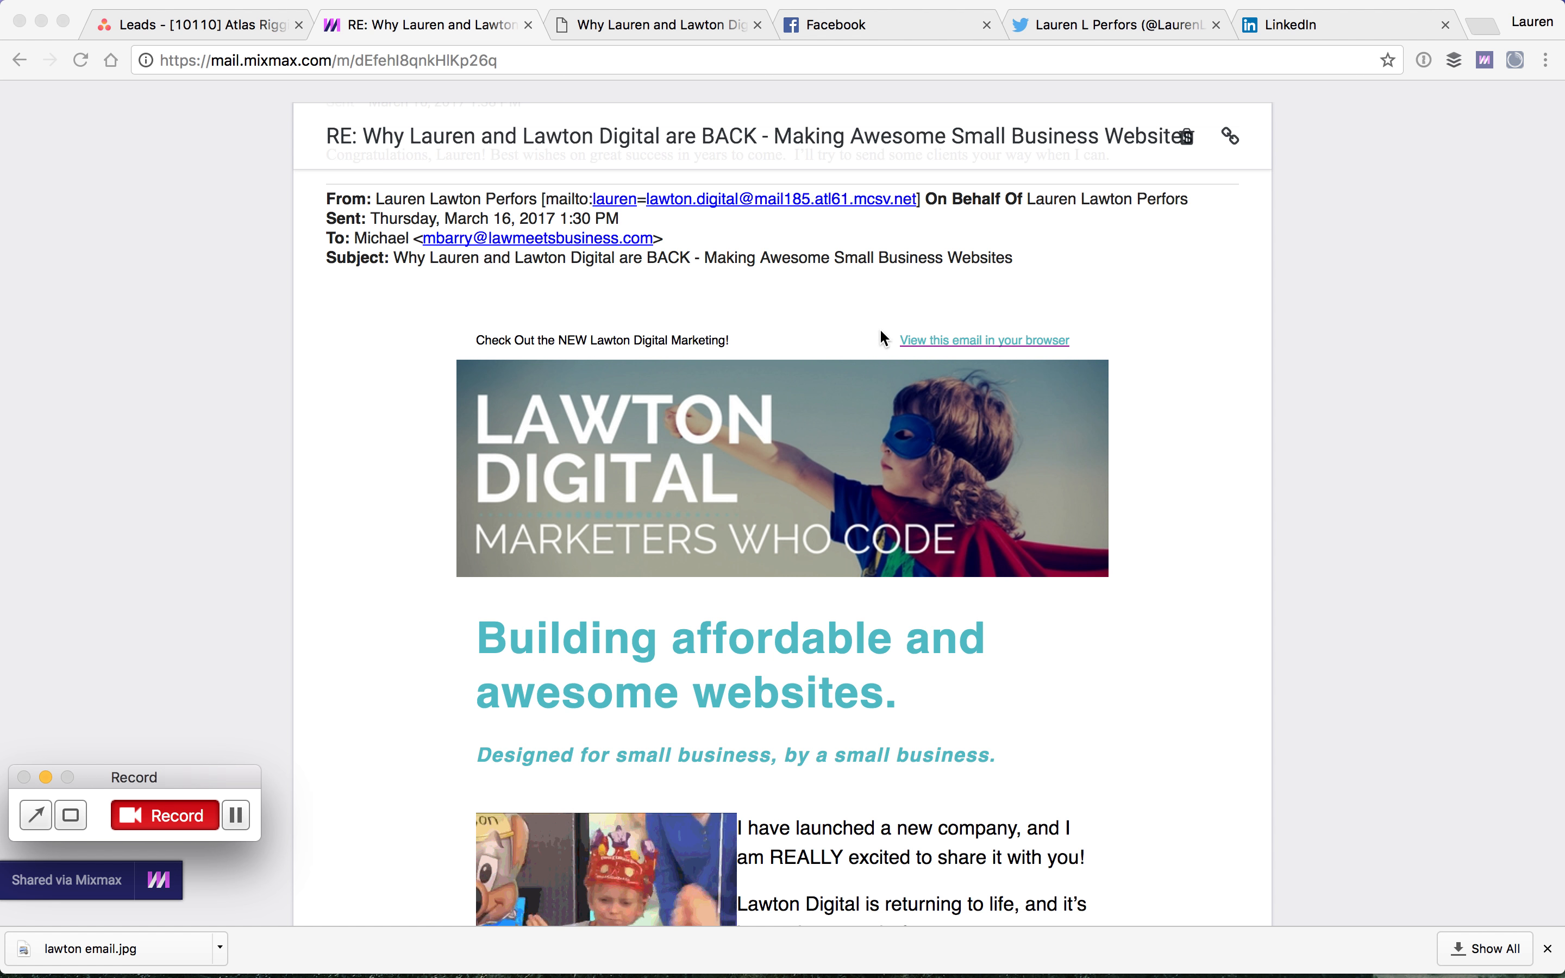
- Open the browser version of the Lawton Digital email, close that copy, and go to the campaign archive page already open
{"action": "left_click", "coordinate": [887, 340]}
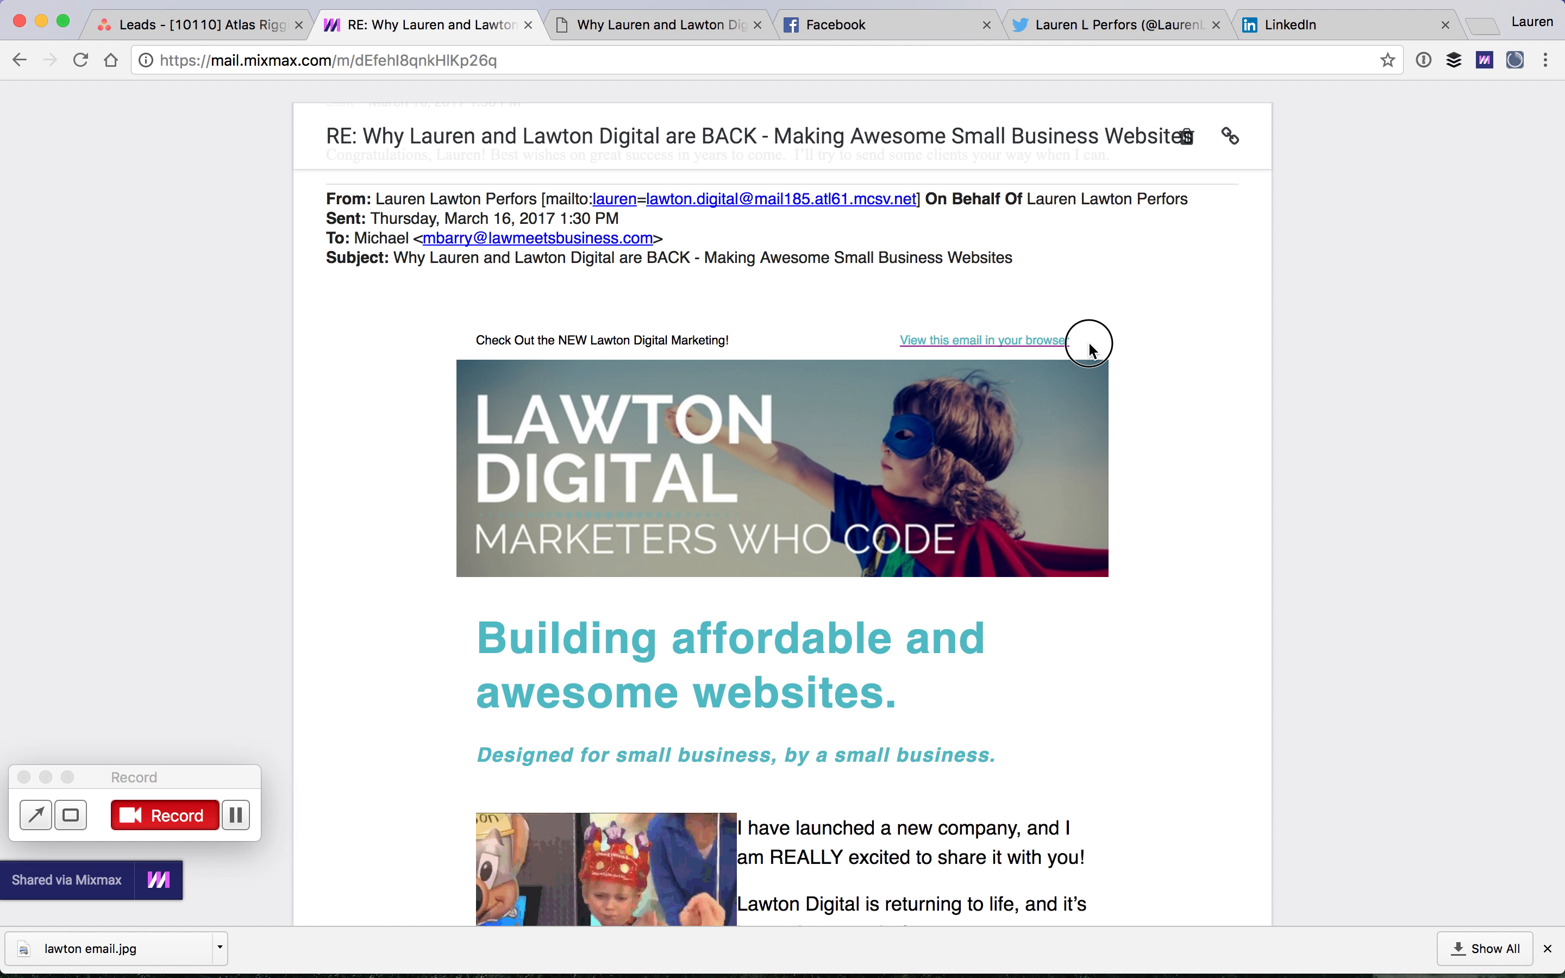
{"action": "left_click", "coordinate": [936, 342]}
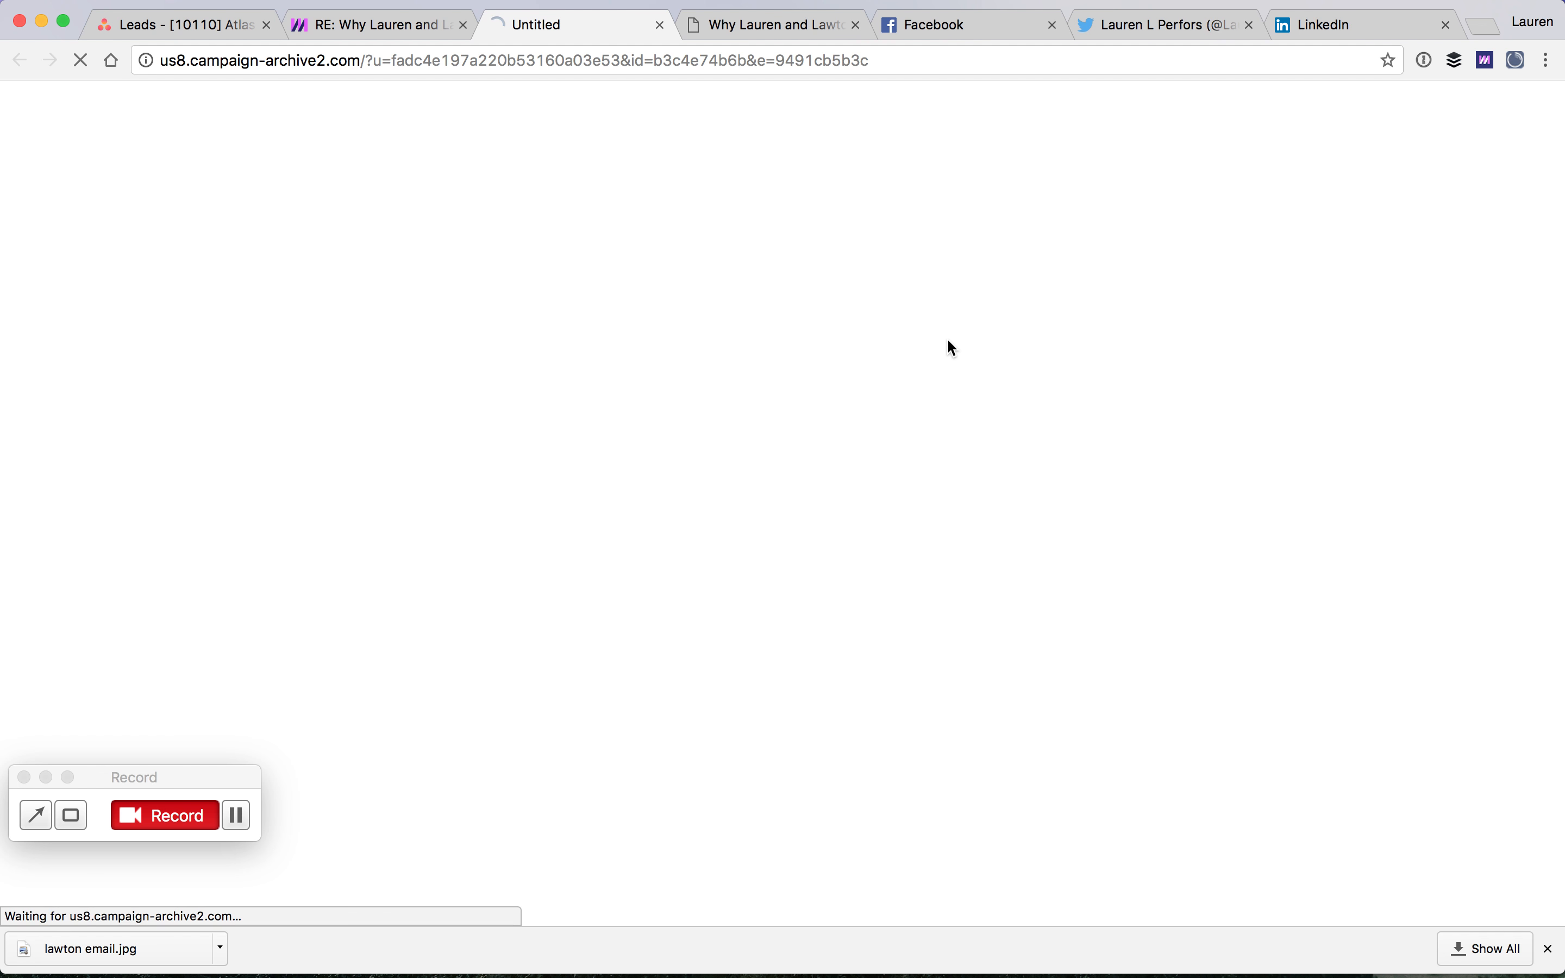
{"action": "left_click", "coordinate": [660, 26]}
{"action": "left_click", "coordinate": [556, 25]}
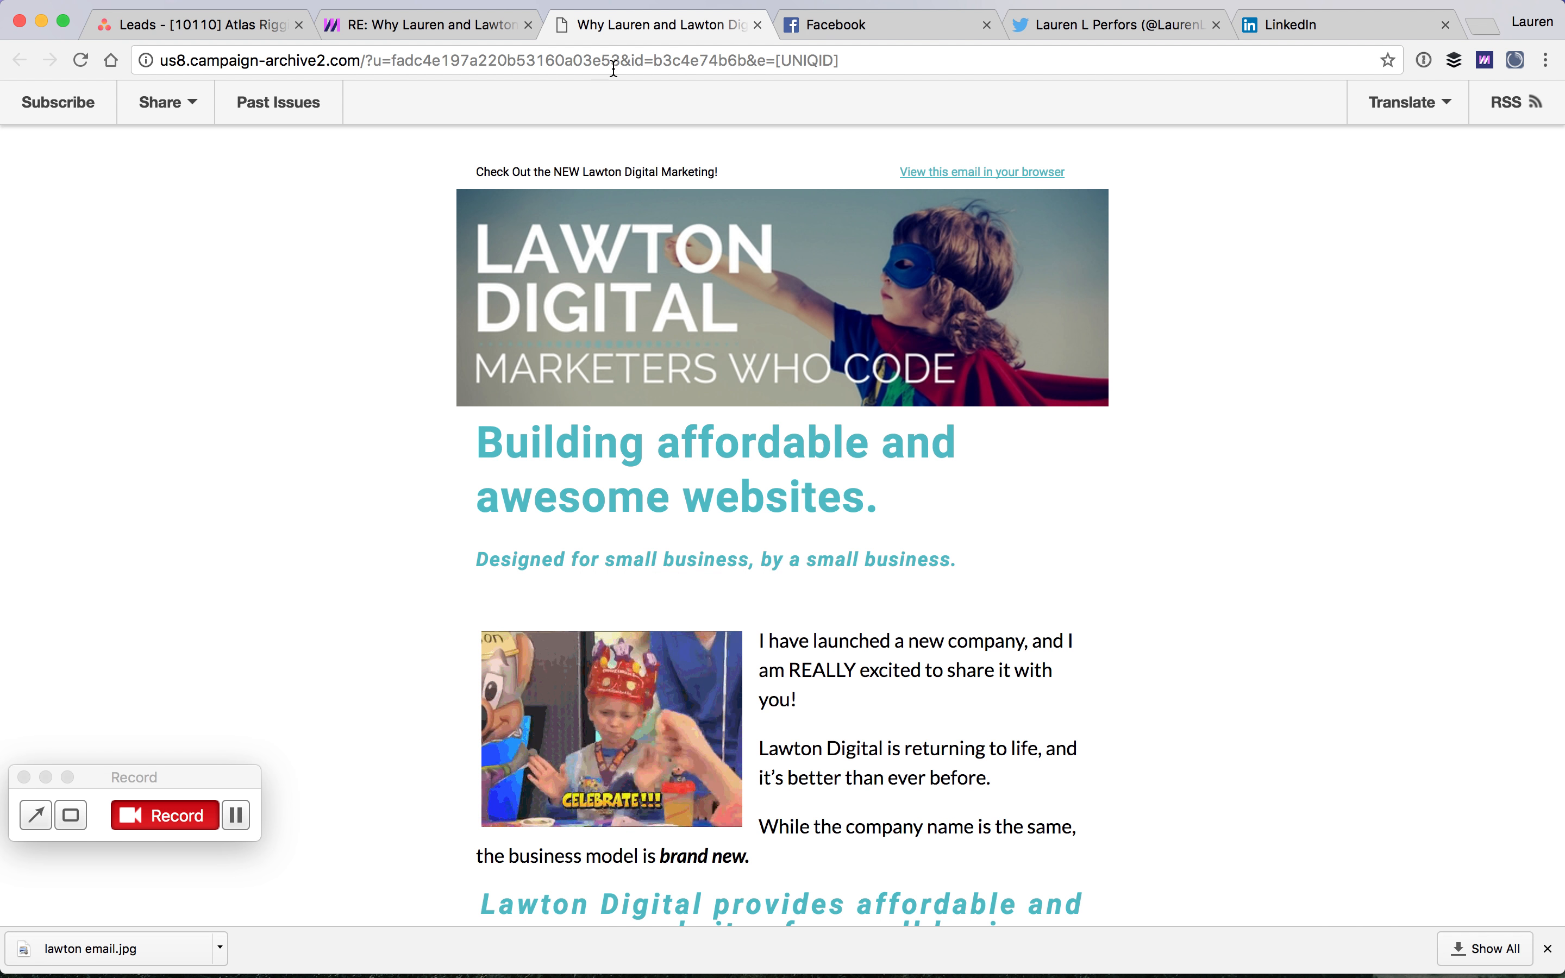
- Copy the full web address of the campaign archive page
{"action": "left_click", "coordinate": [629, 55]}
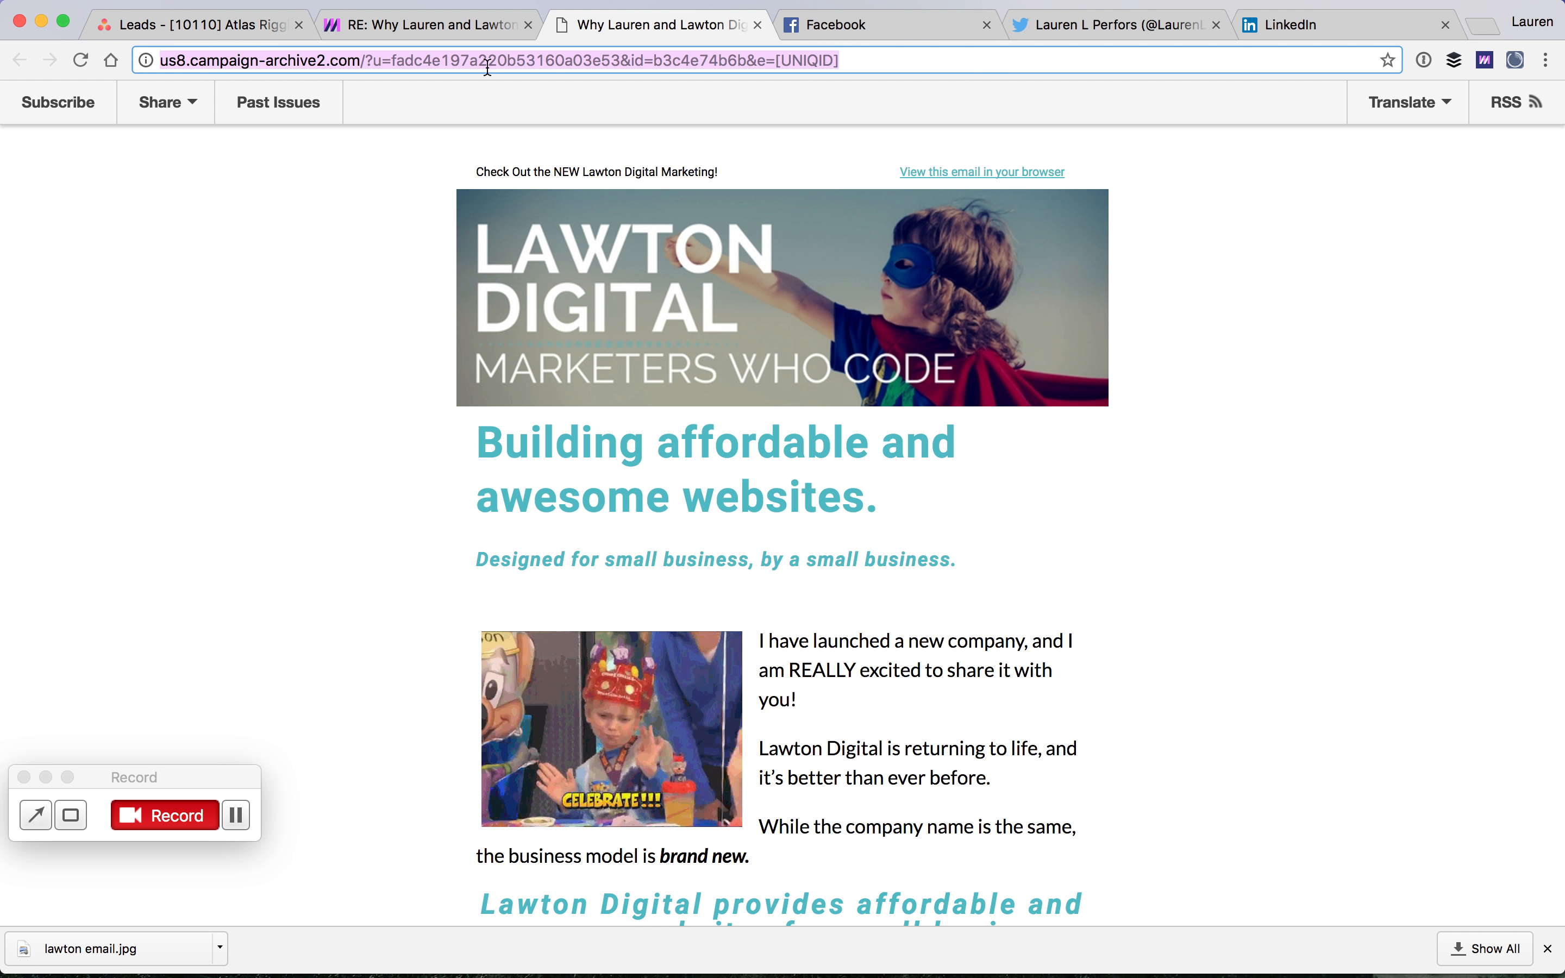
{"action": "right_click", "coordinate": [541, 61]}
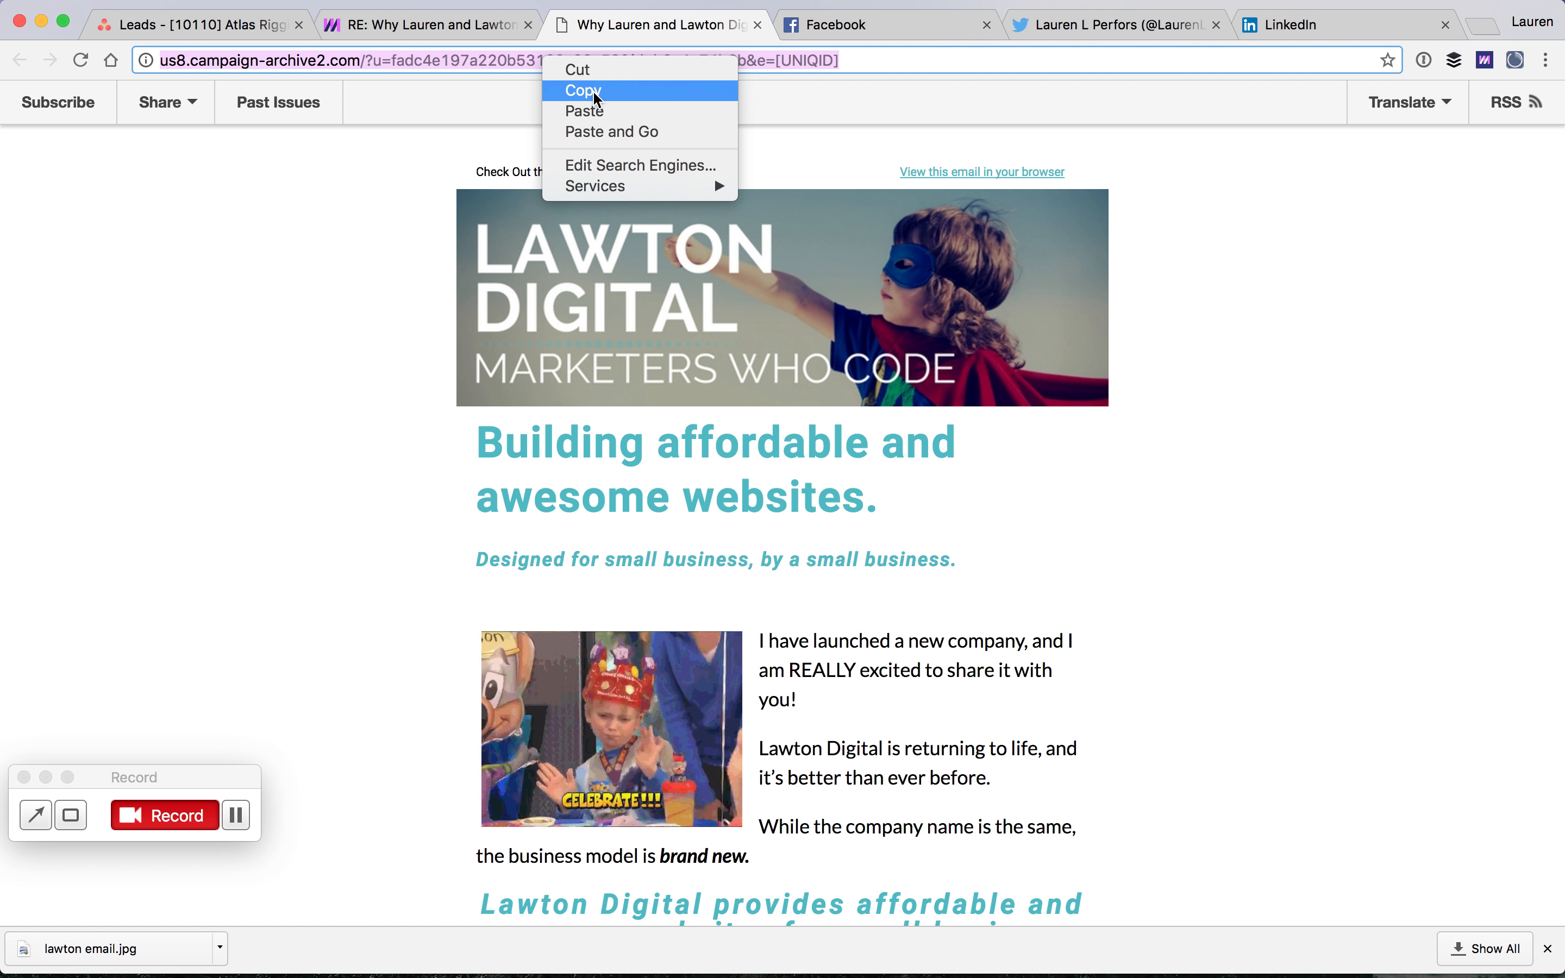
{"action": "left_click", "coordinate": [637, 94]}
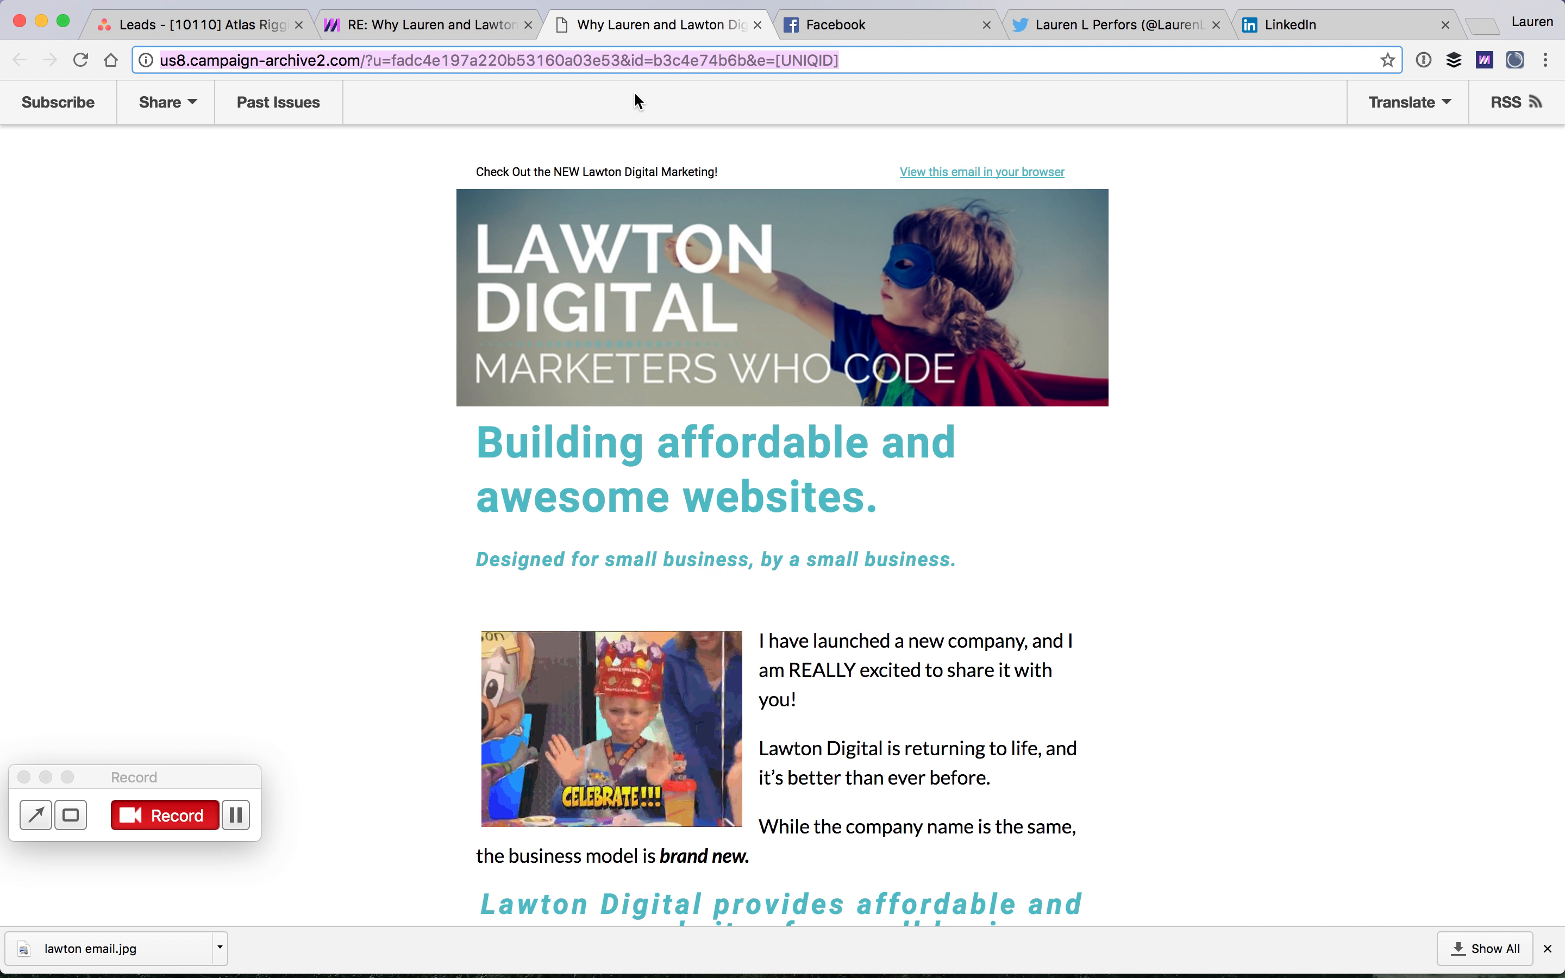
{"action": "left_click", "coordinate": [635, 94]}
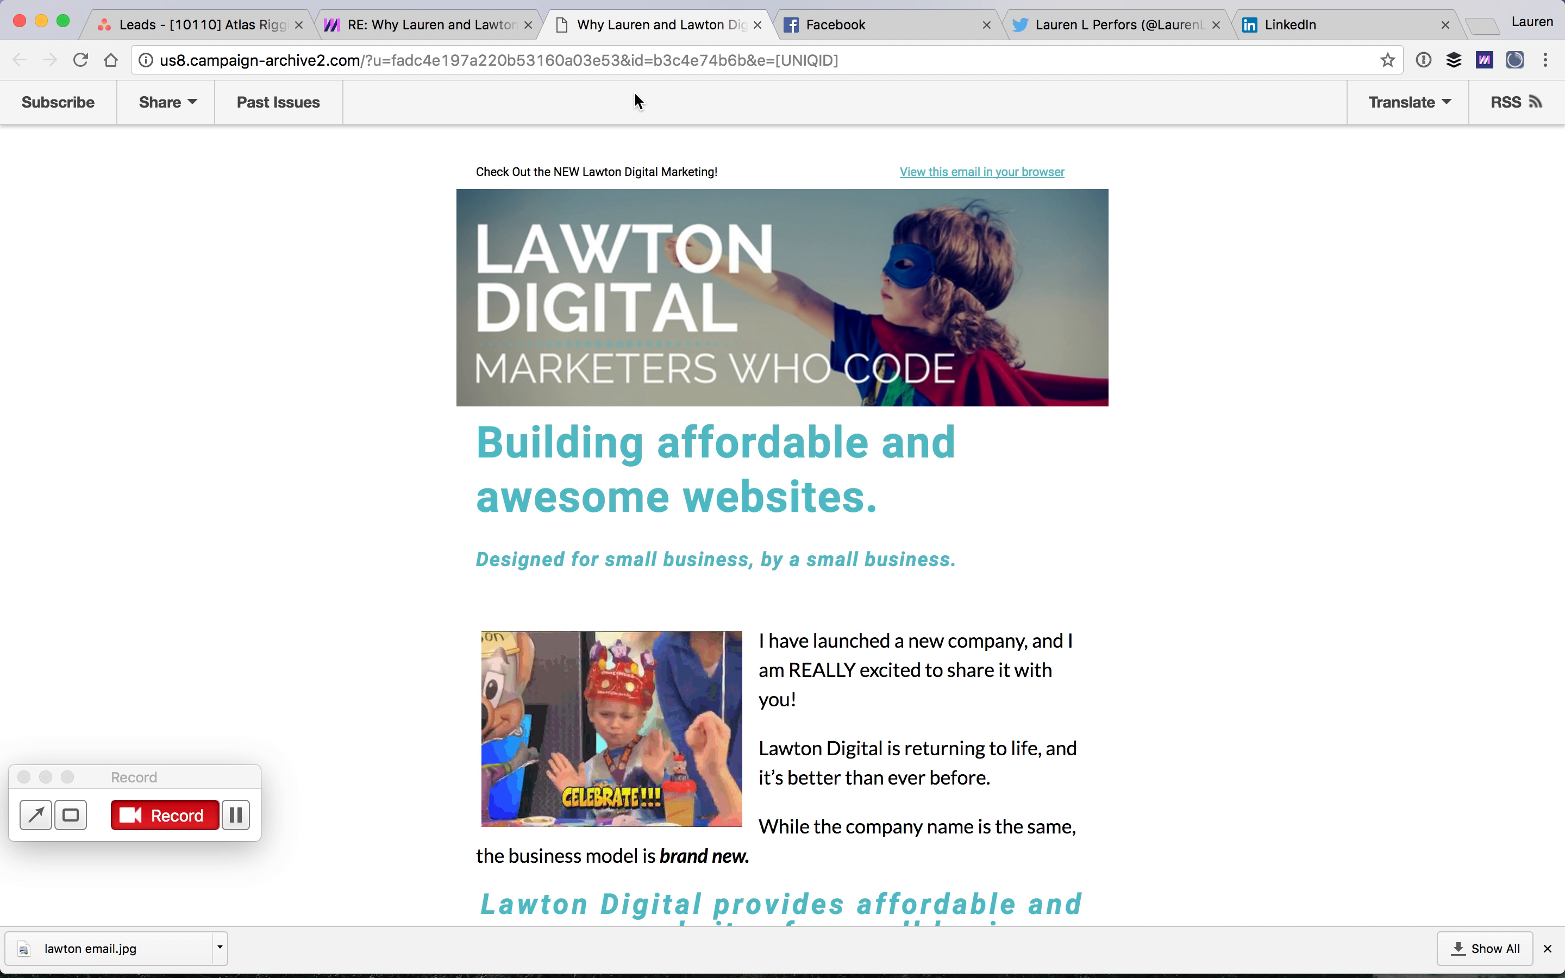
- Save the Lawton Digital header image to the Desktop as the JPEG "lawton email.jpg", replacing the existing file
{"action": "right_click", "coordinate": [780, 311]}
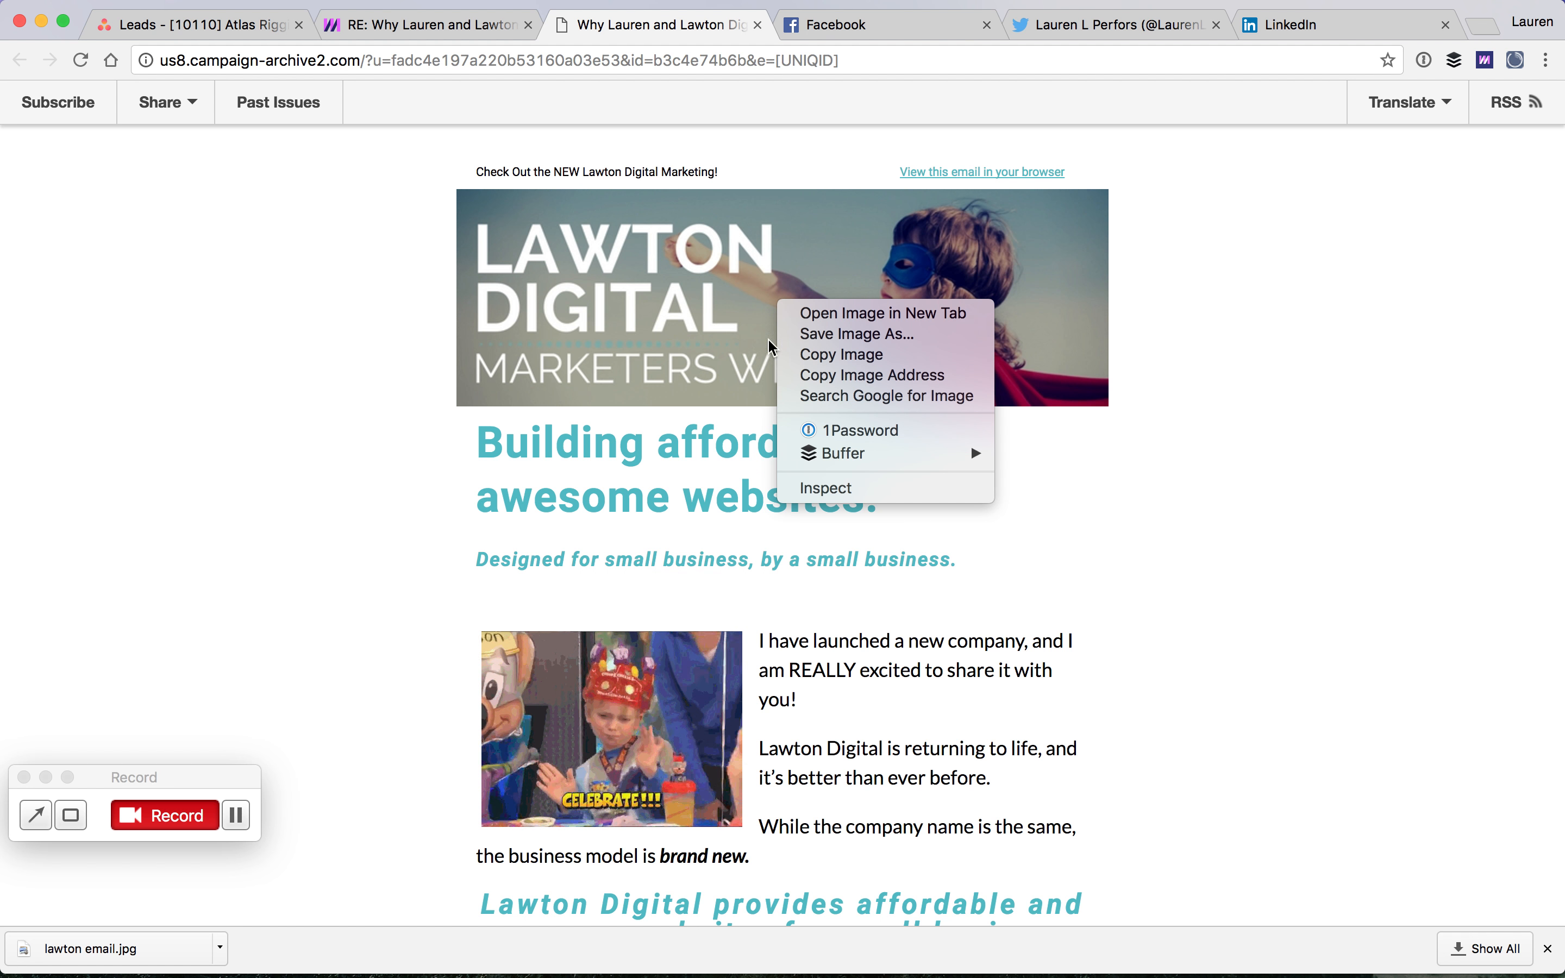
{"action": "left_click", "coordinate": [846, 336]}
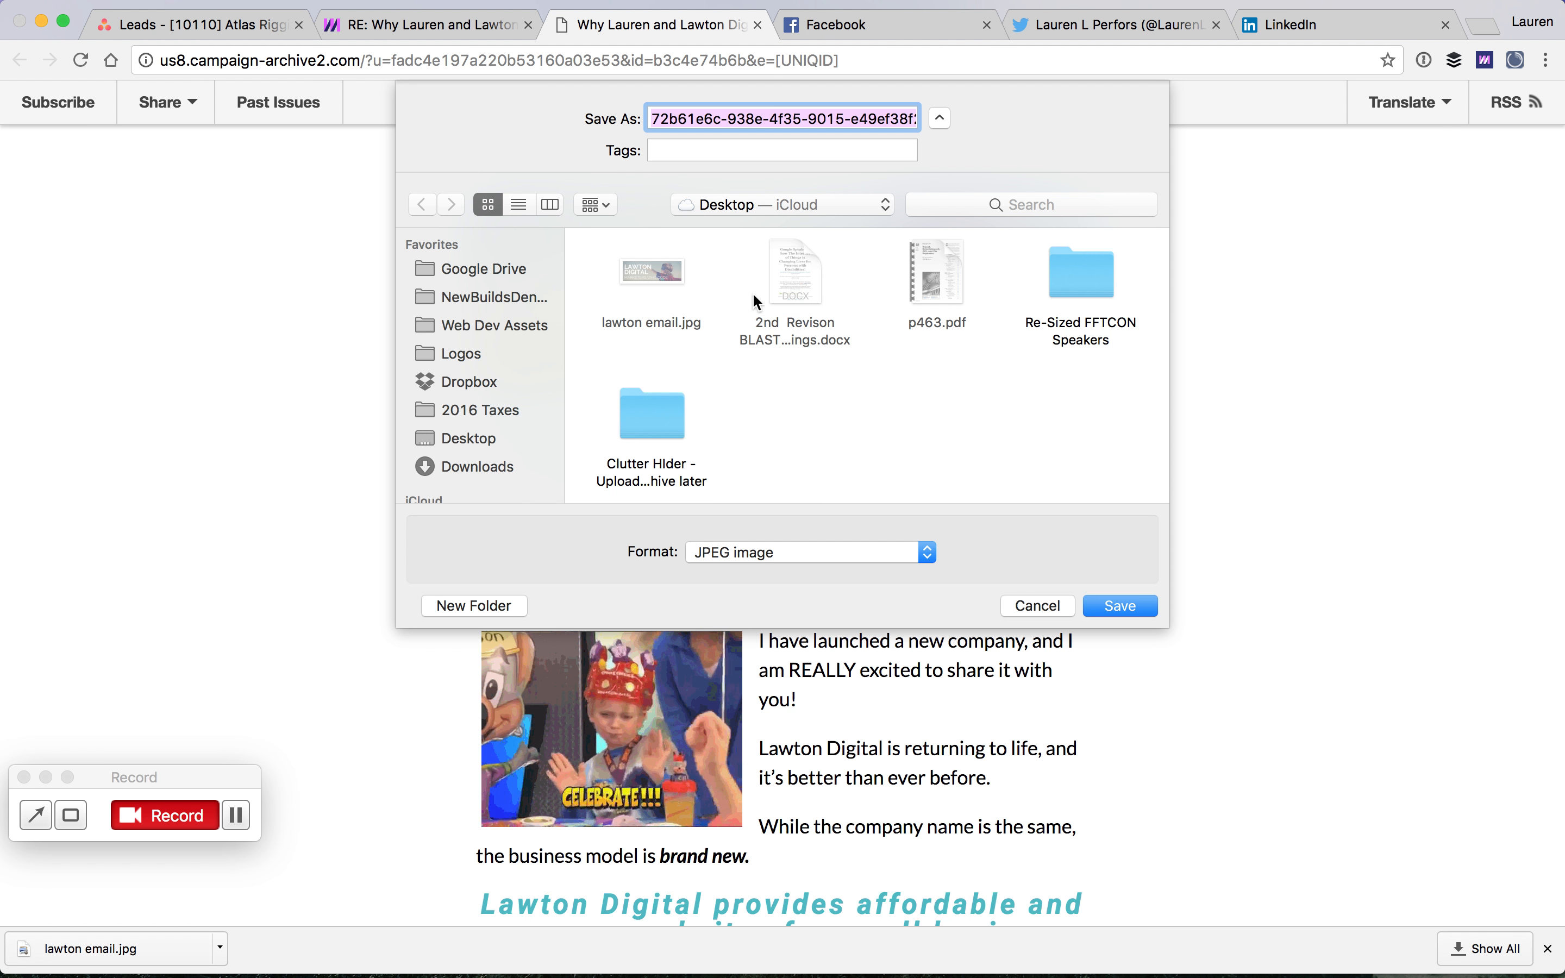
{"action": "left_click", "coordinate": [629, 285]}
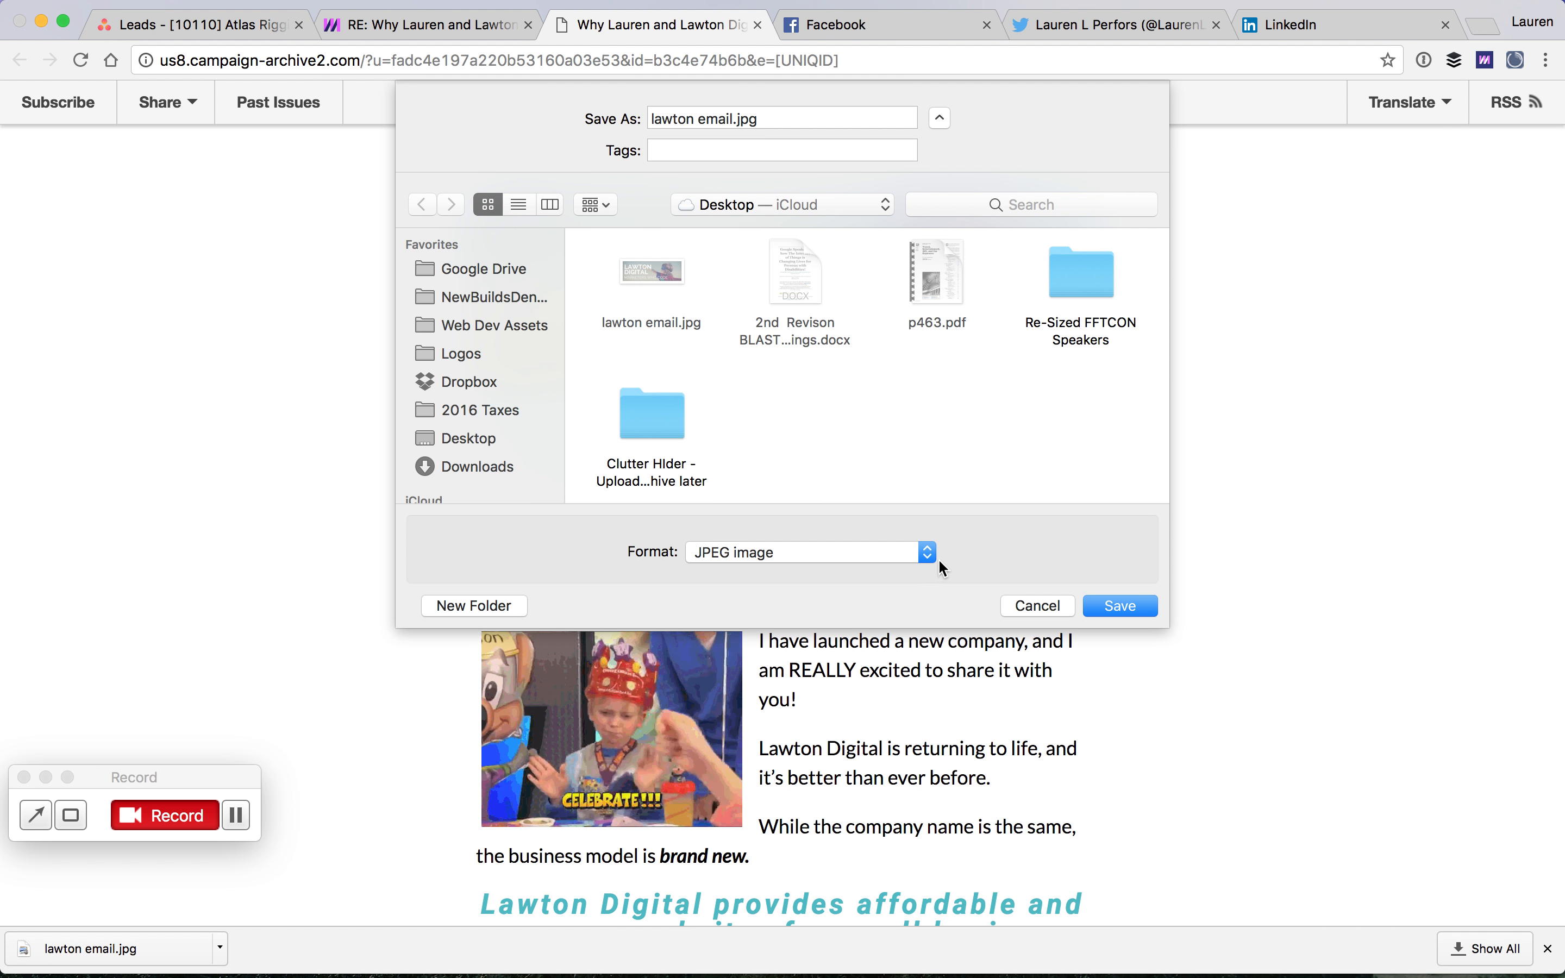
{"action": "left_click", "coordinate": [506, 443]}
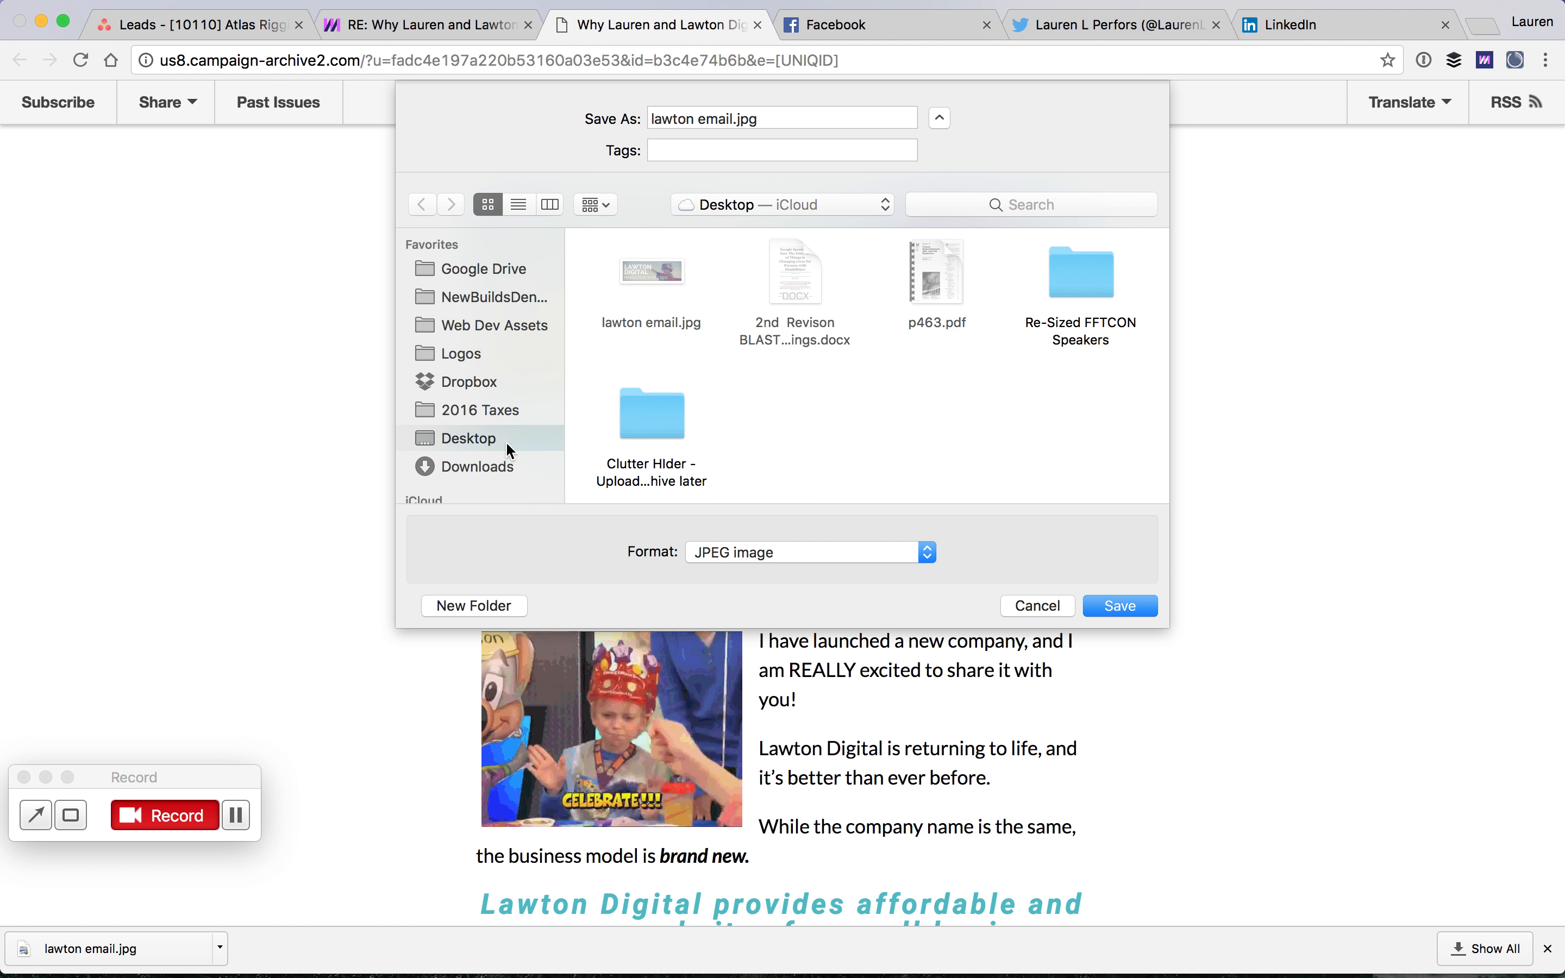
{"action": "left_click", "coordinate": [1122, 606]}
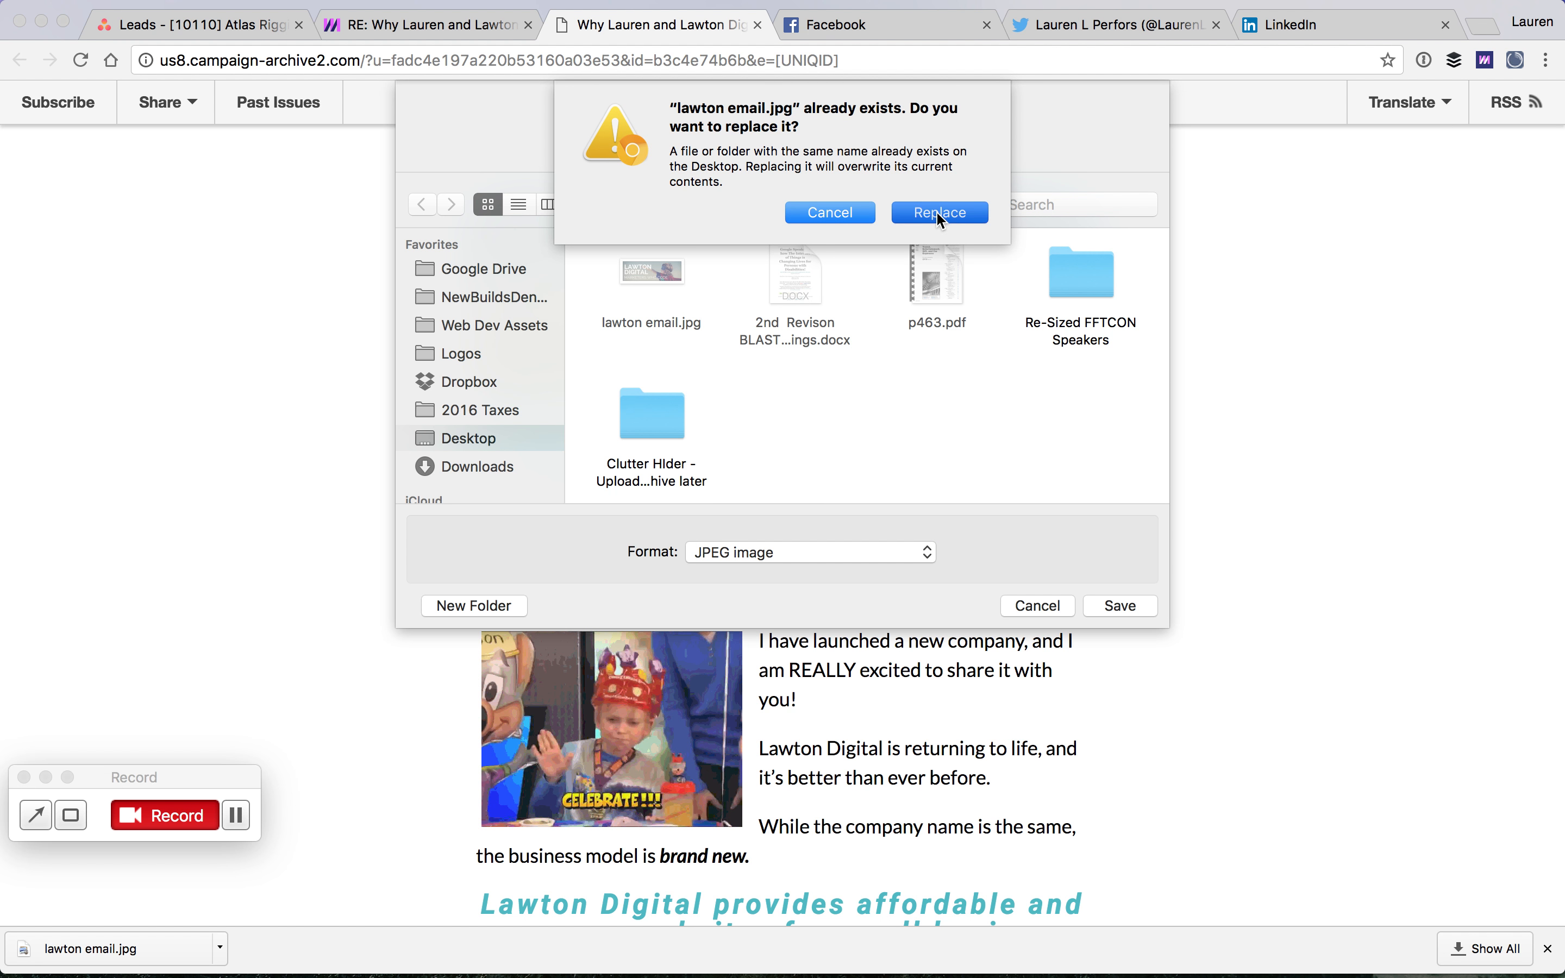
{"action": "left_click", "coordinate": [941, 213]}
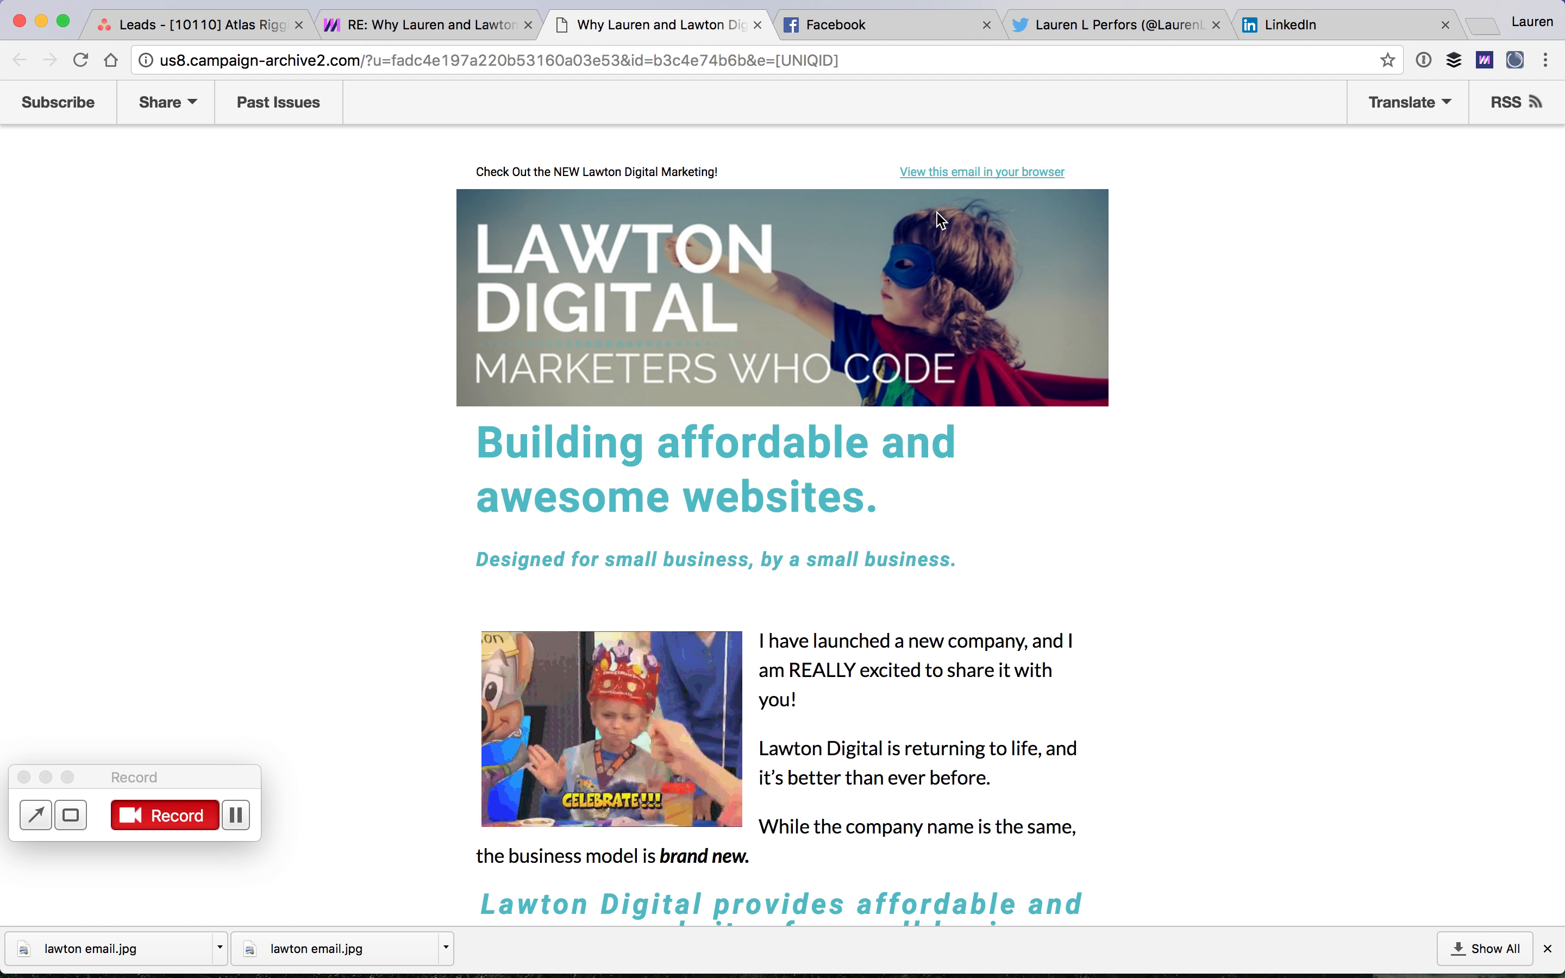
- Switch to Facebook and paste the copied campaign link into a new post
{"action": "left_click", "coordinate": [895, 29]}
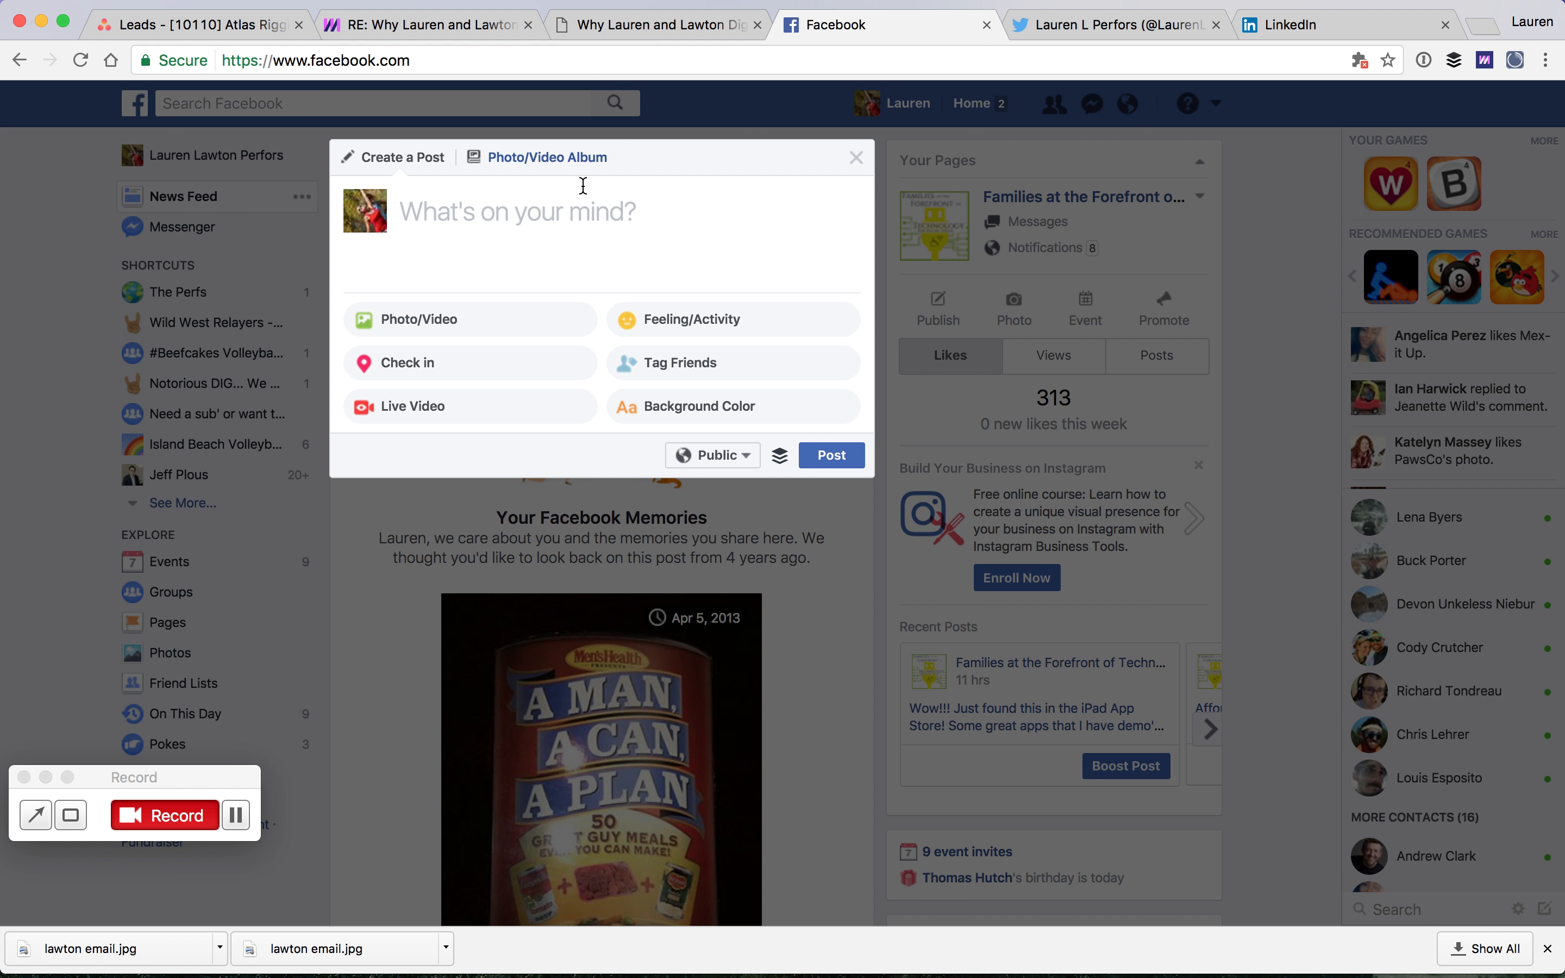
{"action": "key", "text": "Return"}
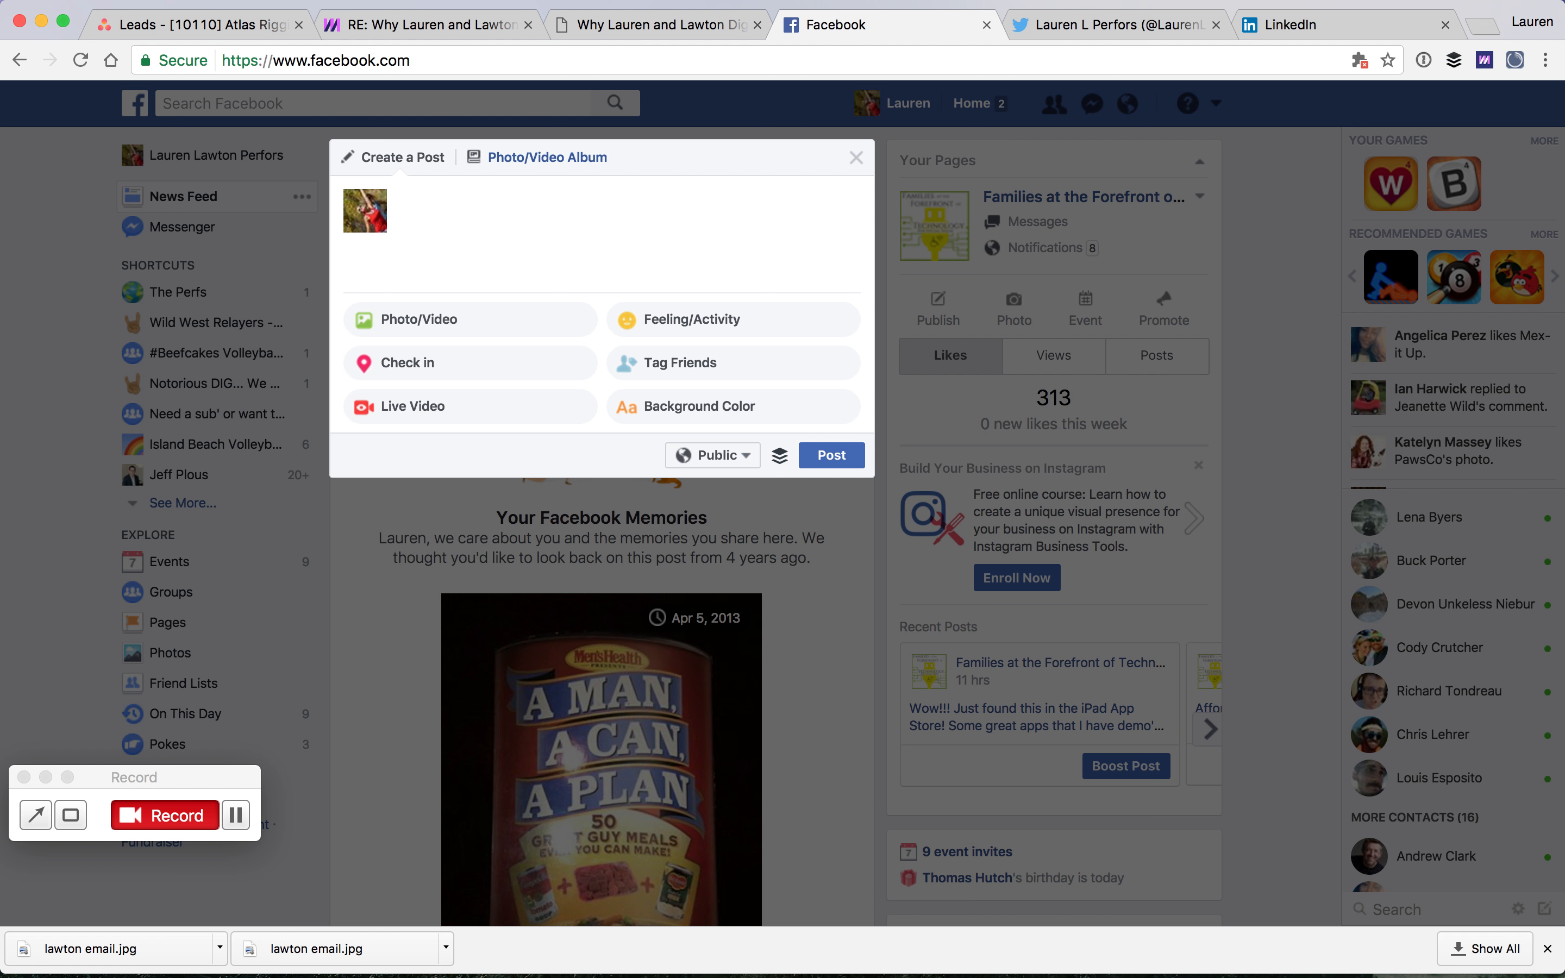
{"action": "type", "text": "http://us8.campaign-archive2.com/?u=fadc4e197a220b53160a03e53&id=b3c4e74b6b&e=[UNIQID]"}
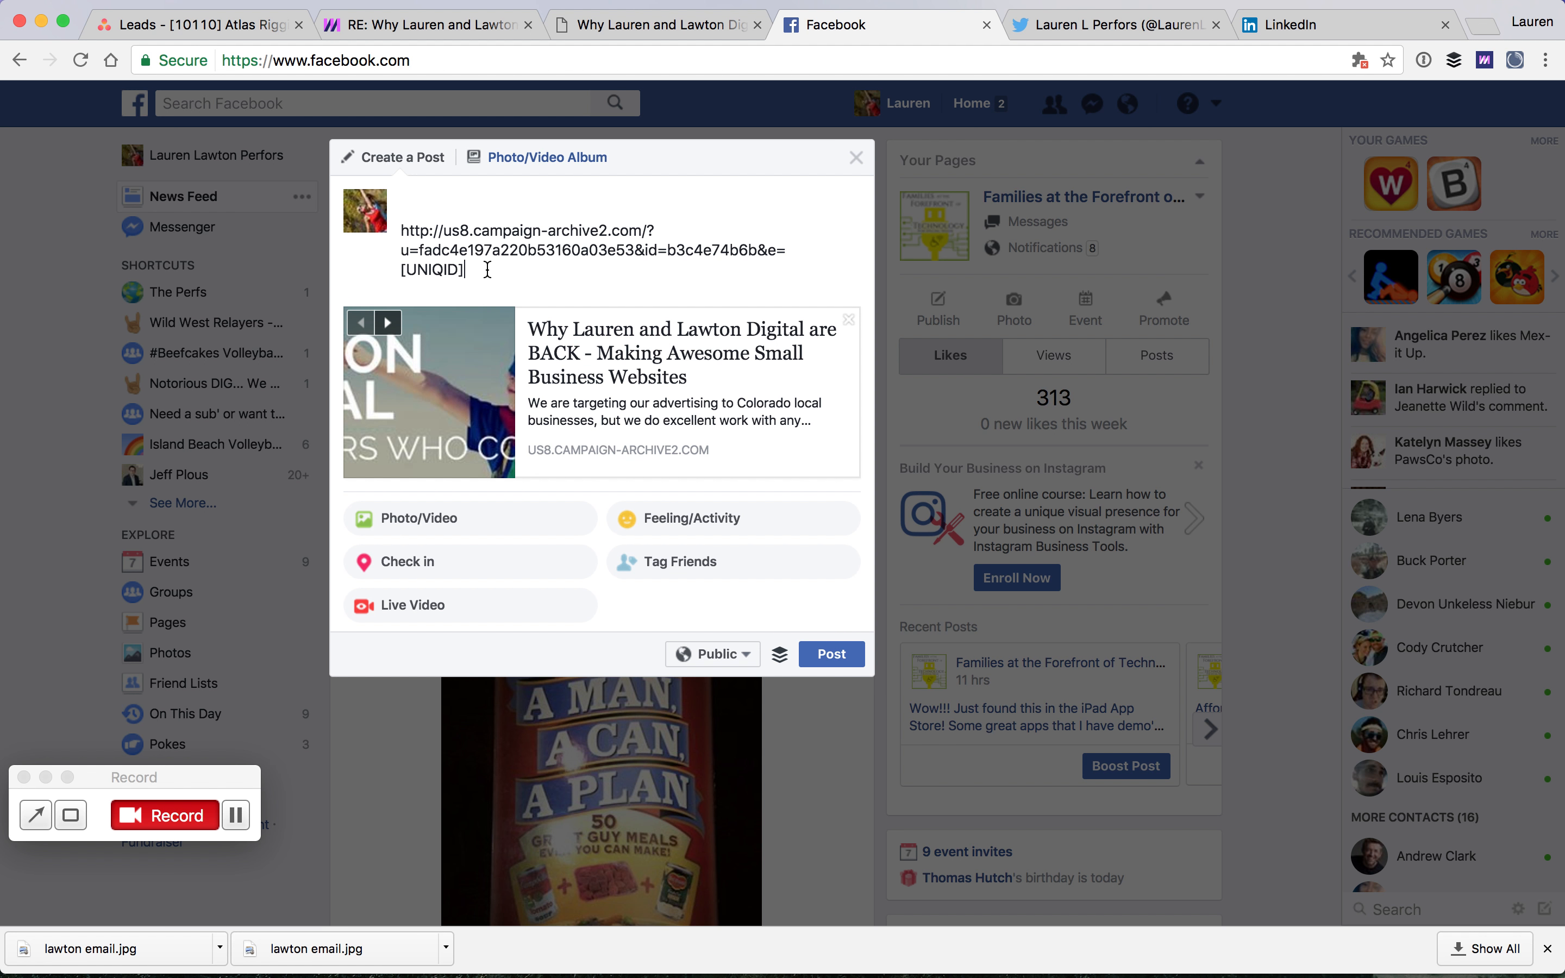
- Delete the link text from the Facebook post, keeping the generated link preview
{"action": "left_click", "coordinate": [459, 264]}
{"action": "mouse_move", "coordinate": [459, 263]}
{"action": "left_mouse_down"}
{"action": "mouse_move", "coordinate": [398, 237]}
{"action": "mouse_move", "coordinate": [458, 270]}
{"action": "left_mouse_up"}
{"action": "key", "text": "BackSpace"}
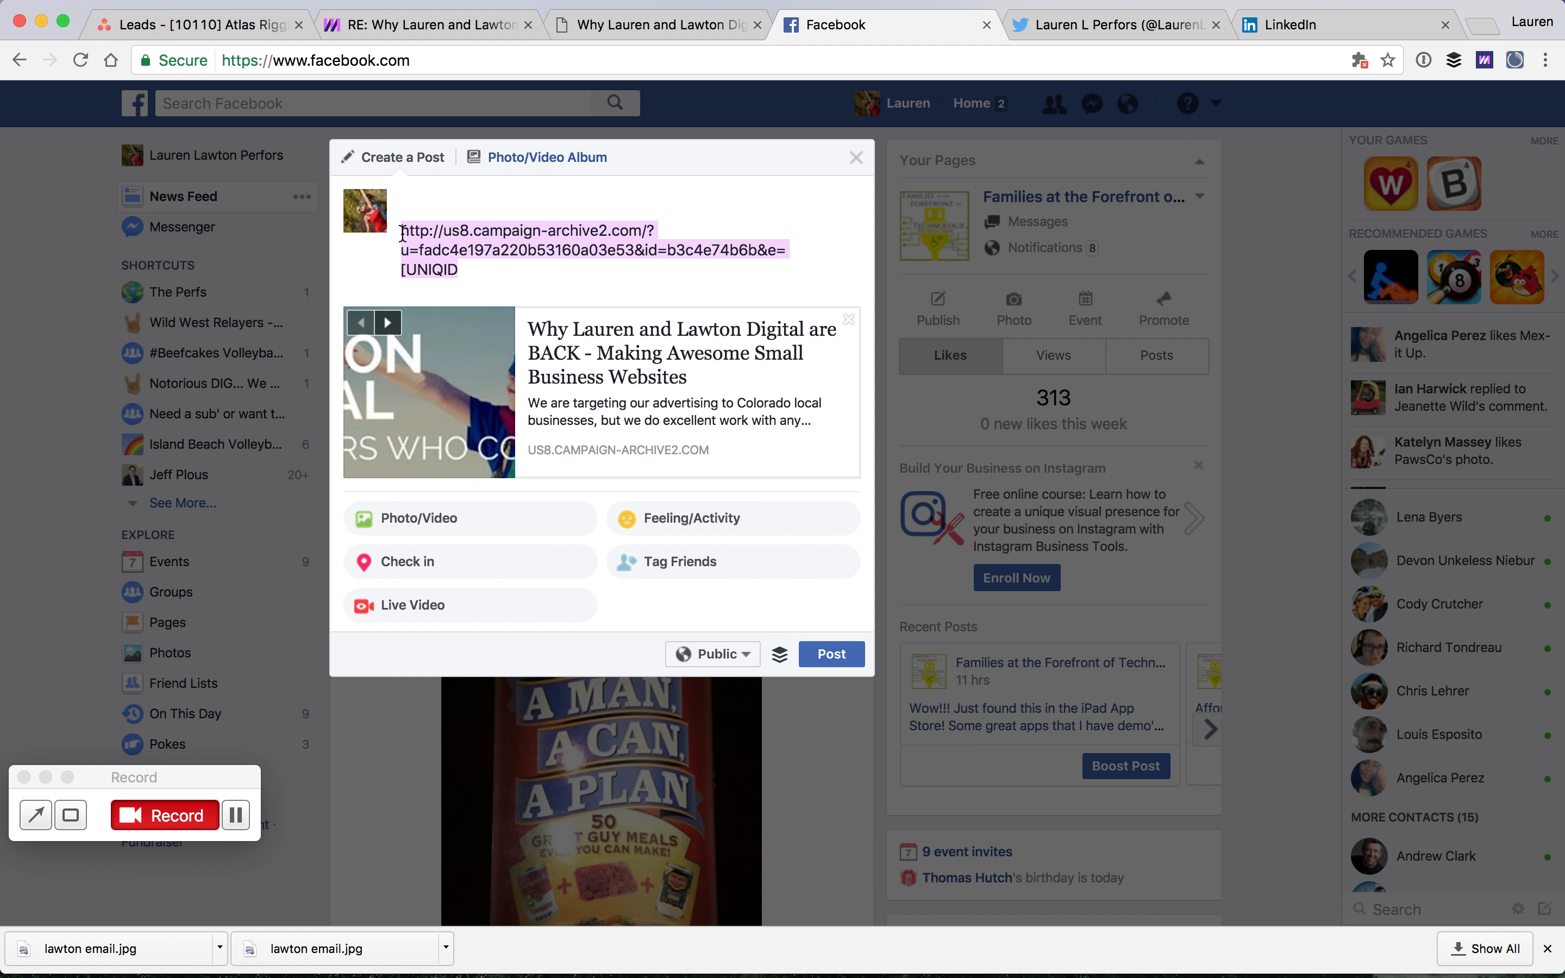
{"action": "key", "text": "BackSpace"}
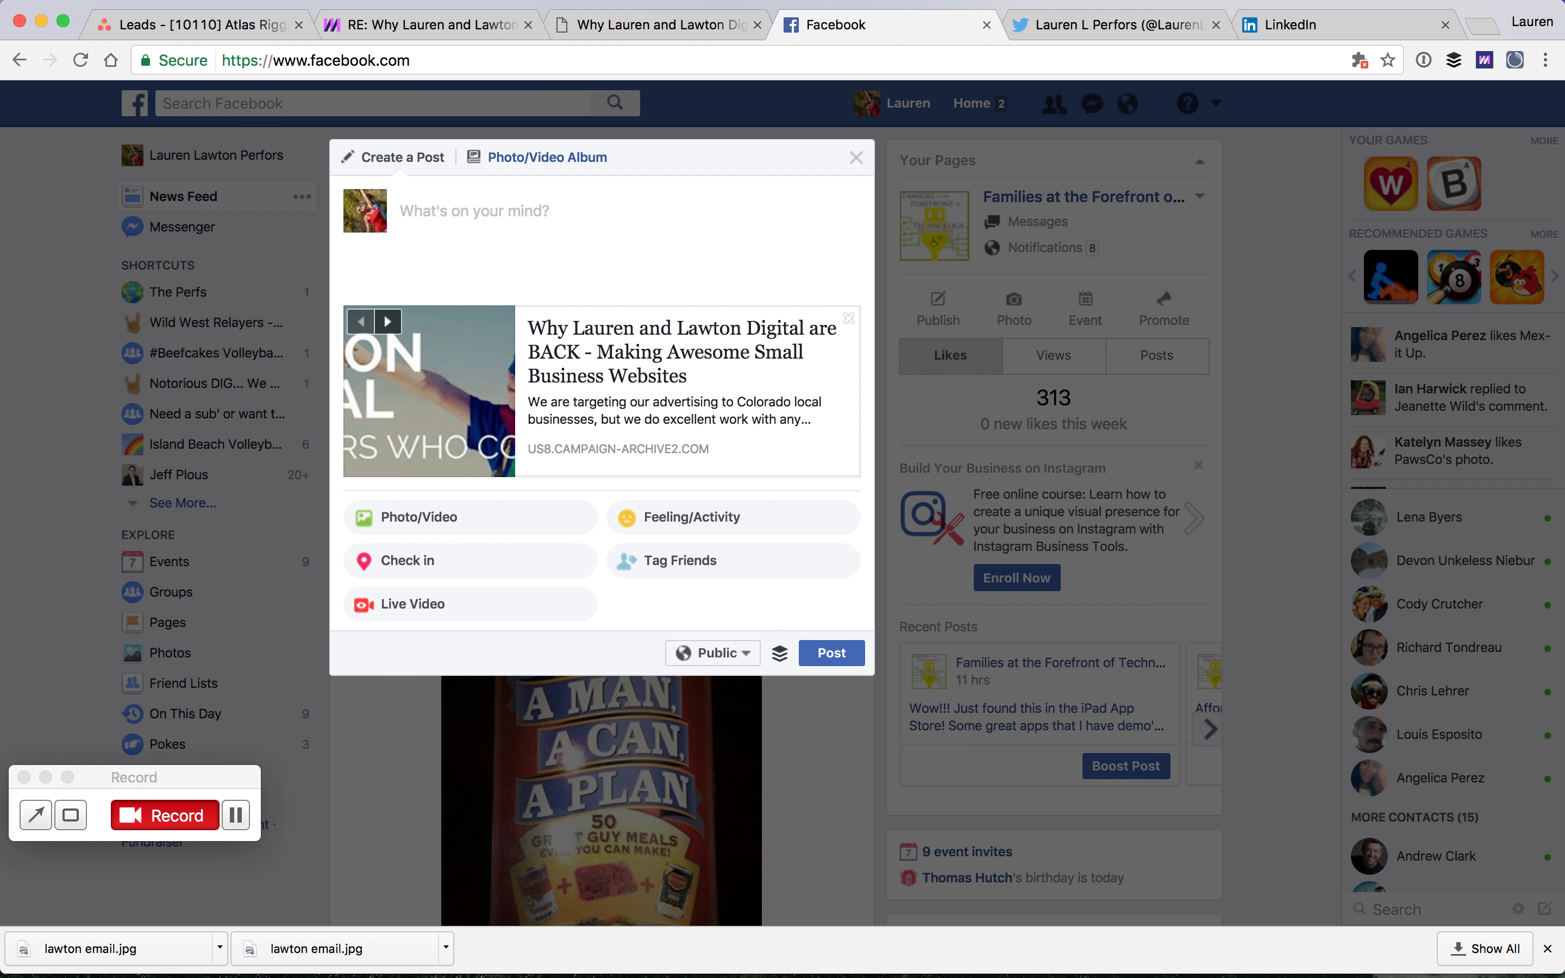
- Write "My company is BACK!! Woohoo!" as the post's text and set its audience to Public
{"action": "type", "text": "Mycomp"}
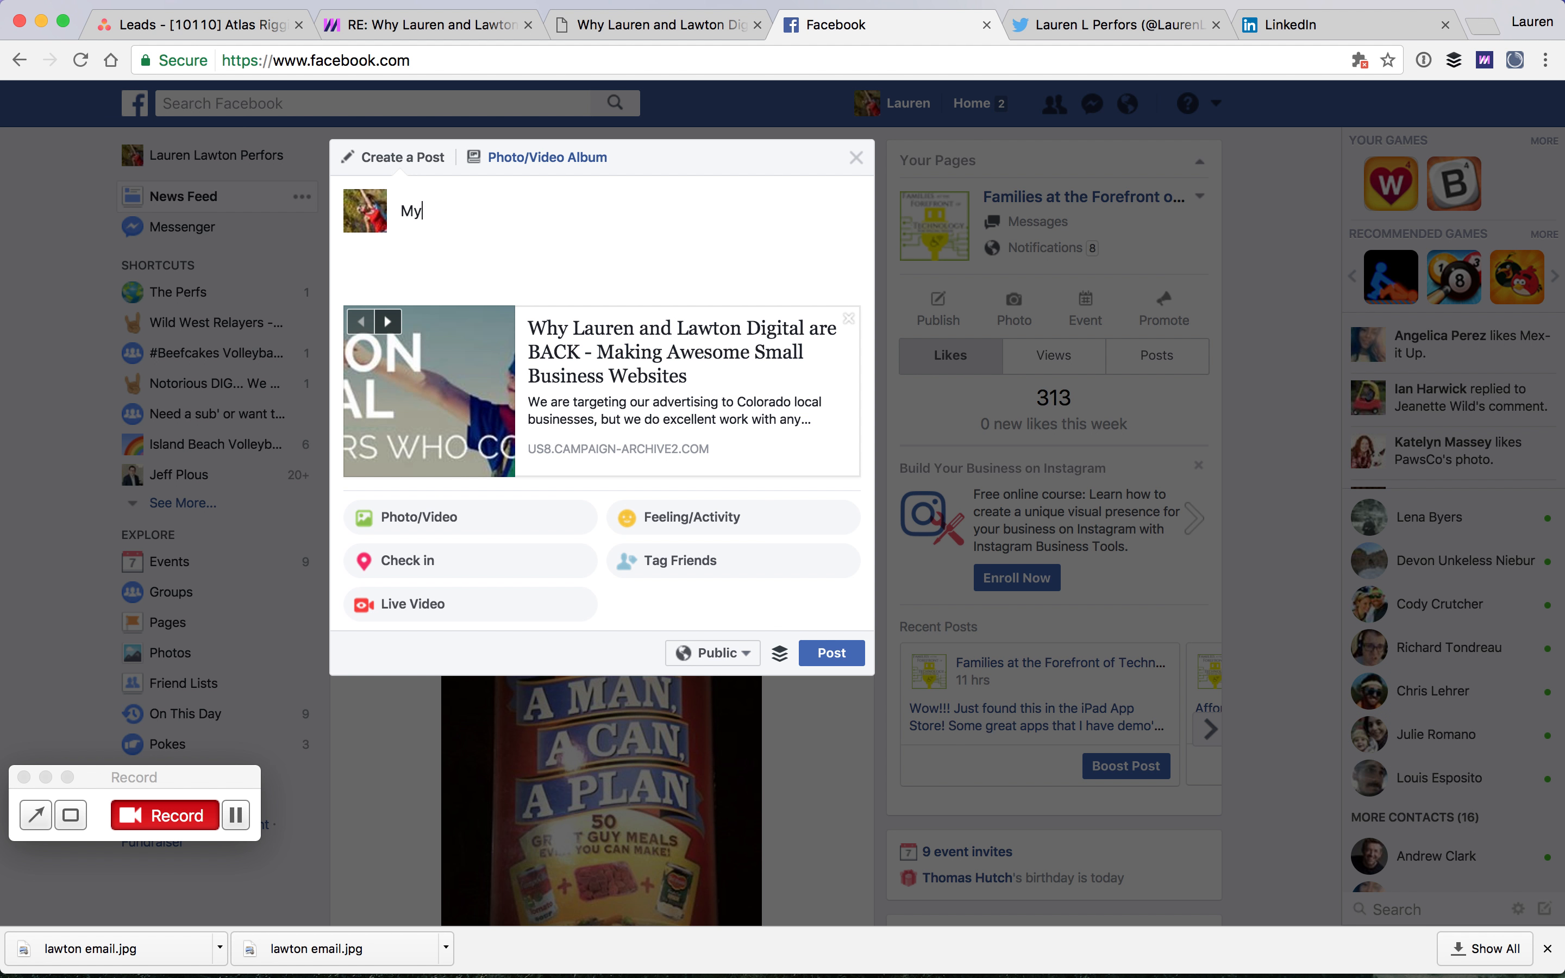
{"action": "key", "text": "BackSpace"}
{"action": "key", "text": "BackSpace"}
{"action": "key", "text": "BackSpace"}
{"action": "key", "text": "BackSpace"}
{"action": "type", "text": "company is BACK!! Woohoo!"}
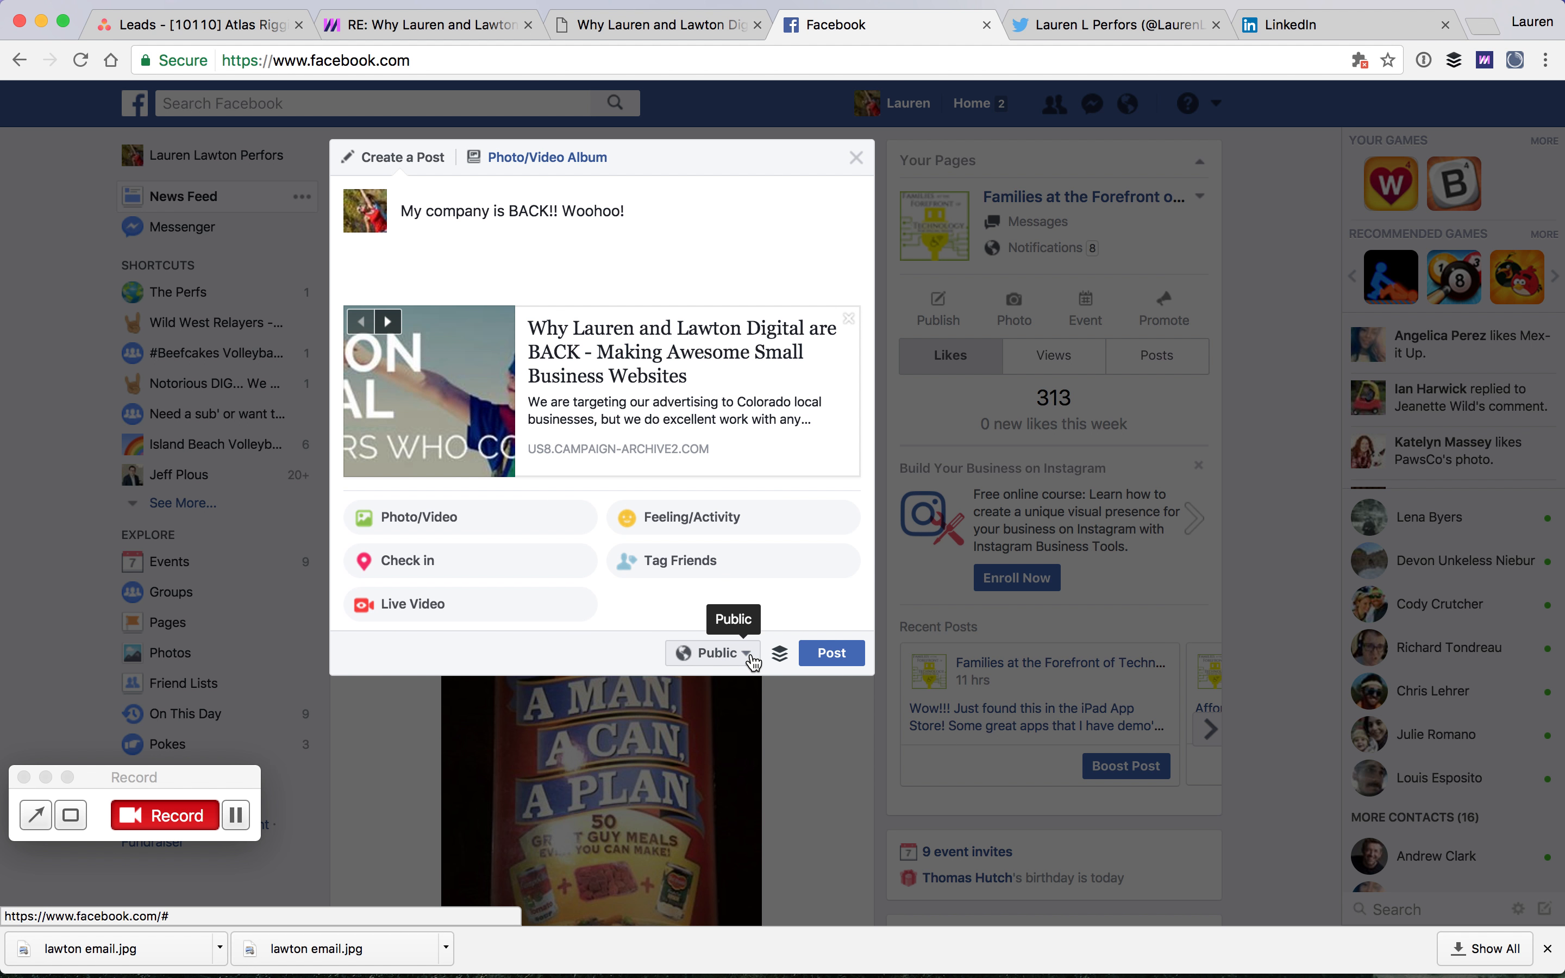
{"action": "left_click", "coordinate": [753, 661]}
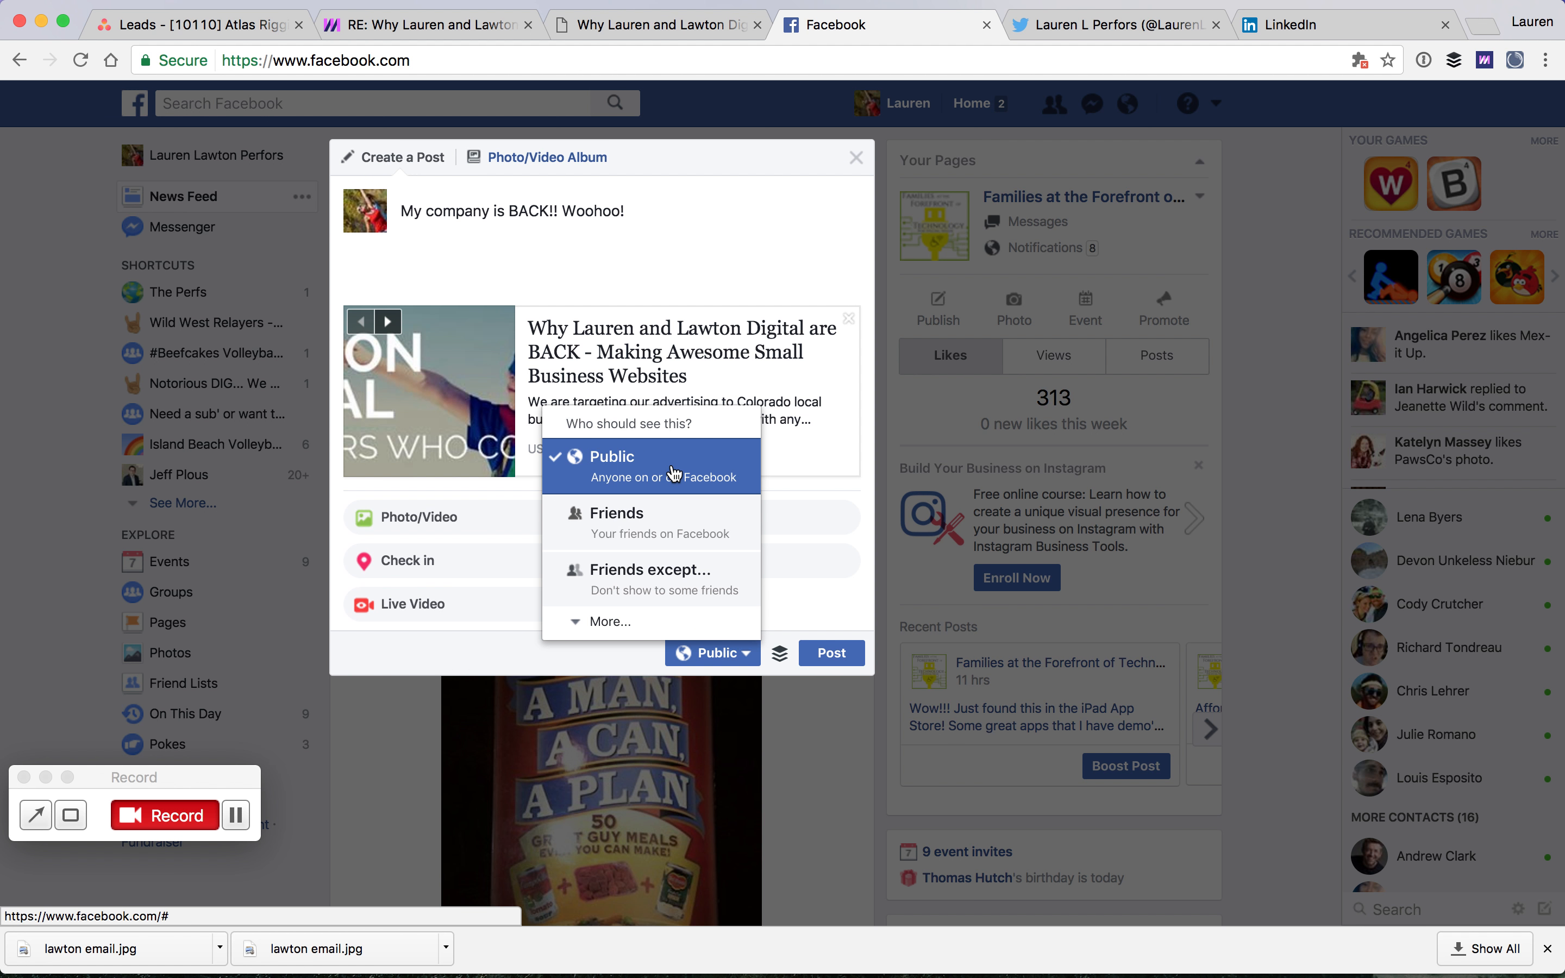
{"action": "left_click", "coordinate": [673, 474]}
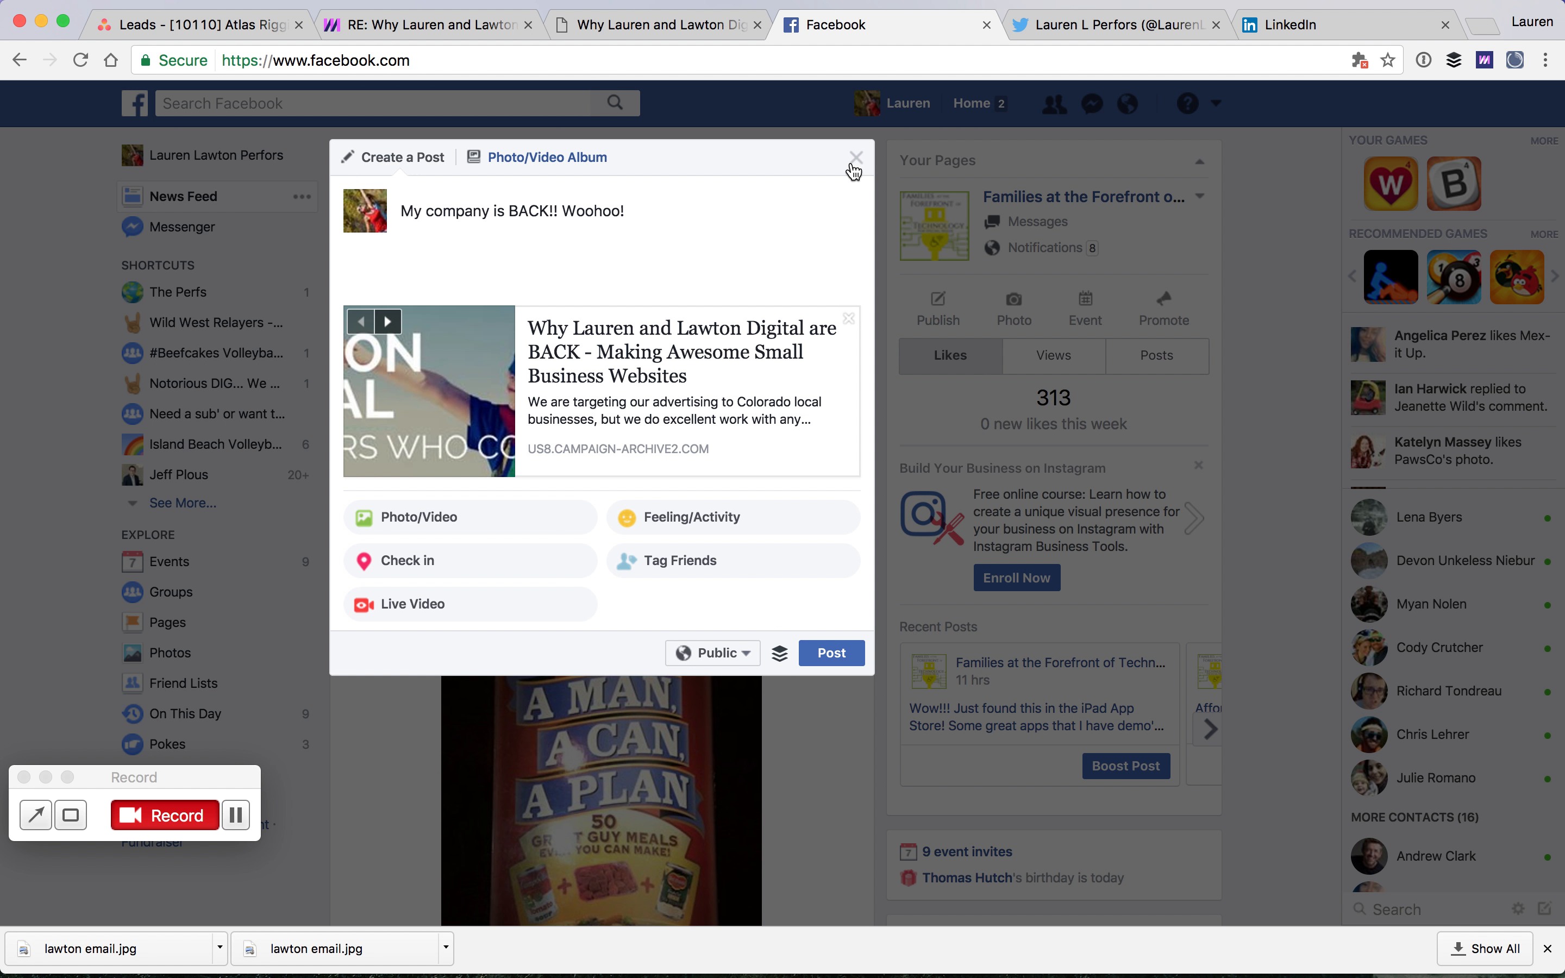
- Switch to Twitter and start a new tweet containing the copied campaign link
{"action": "left_click", "coordinate": [1103, 28]}
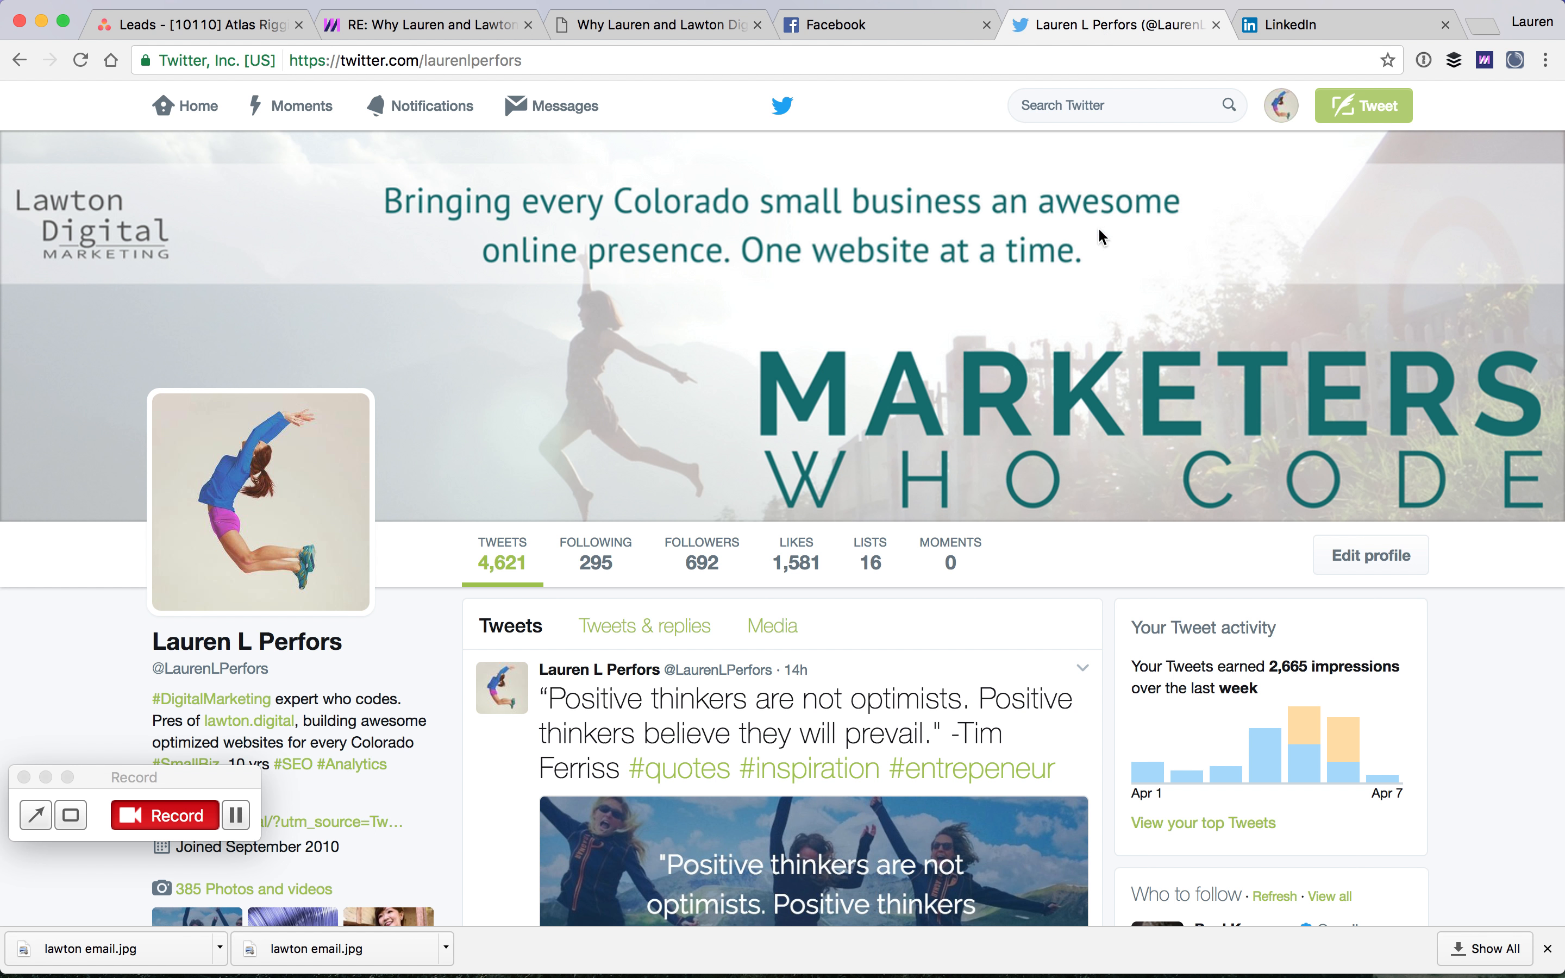
{"action": "left_click", "coordinate": [1354, 112]}
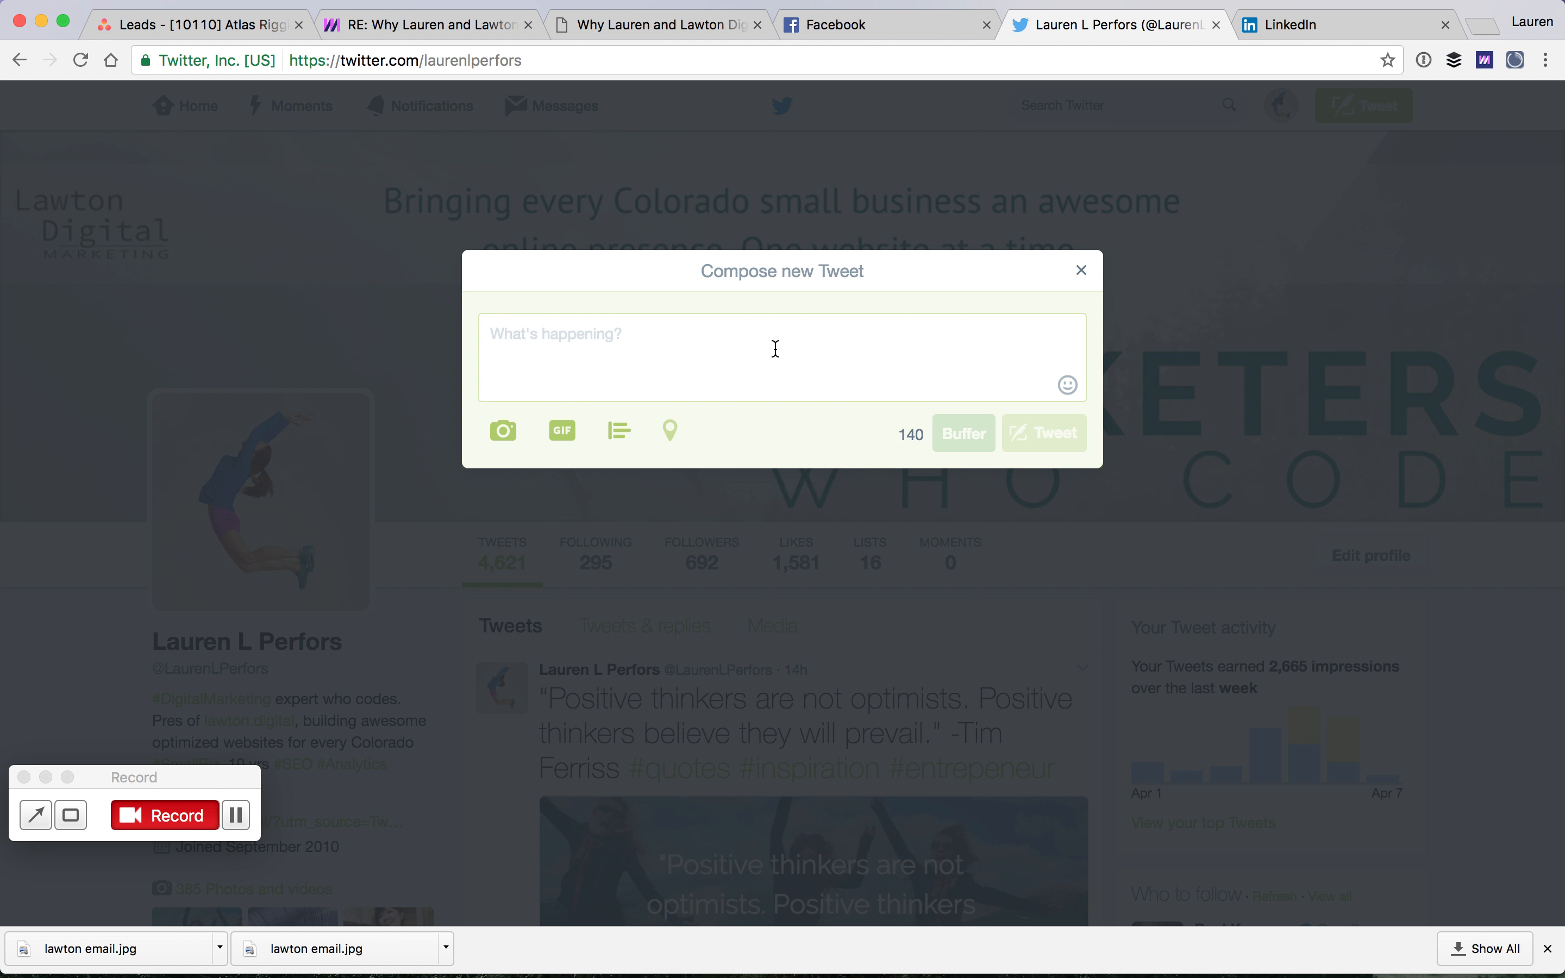
{"action": "type", "text": "http://us8.campaign-archive2.com/?u=fadc4e197a220b53160a03e53&id=b3c4e74b6b&e=[UNIQID]"}
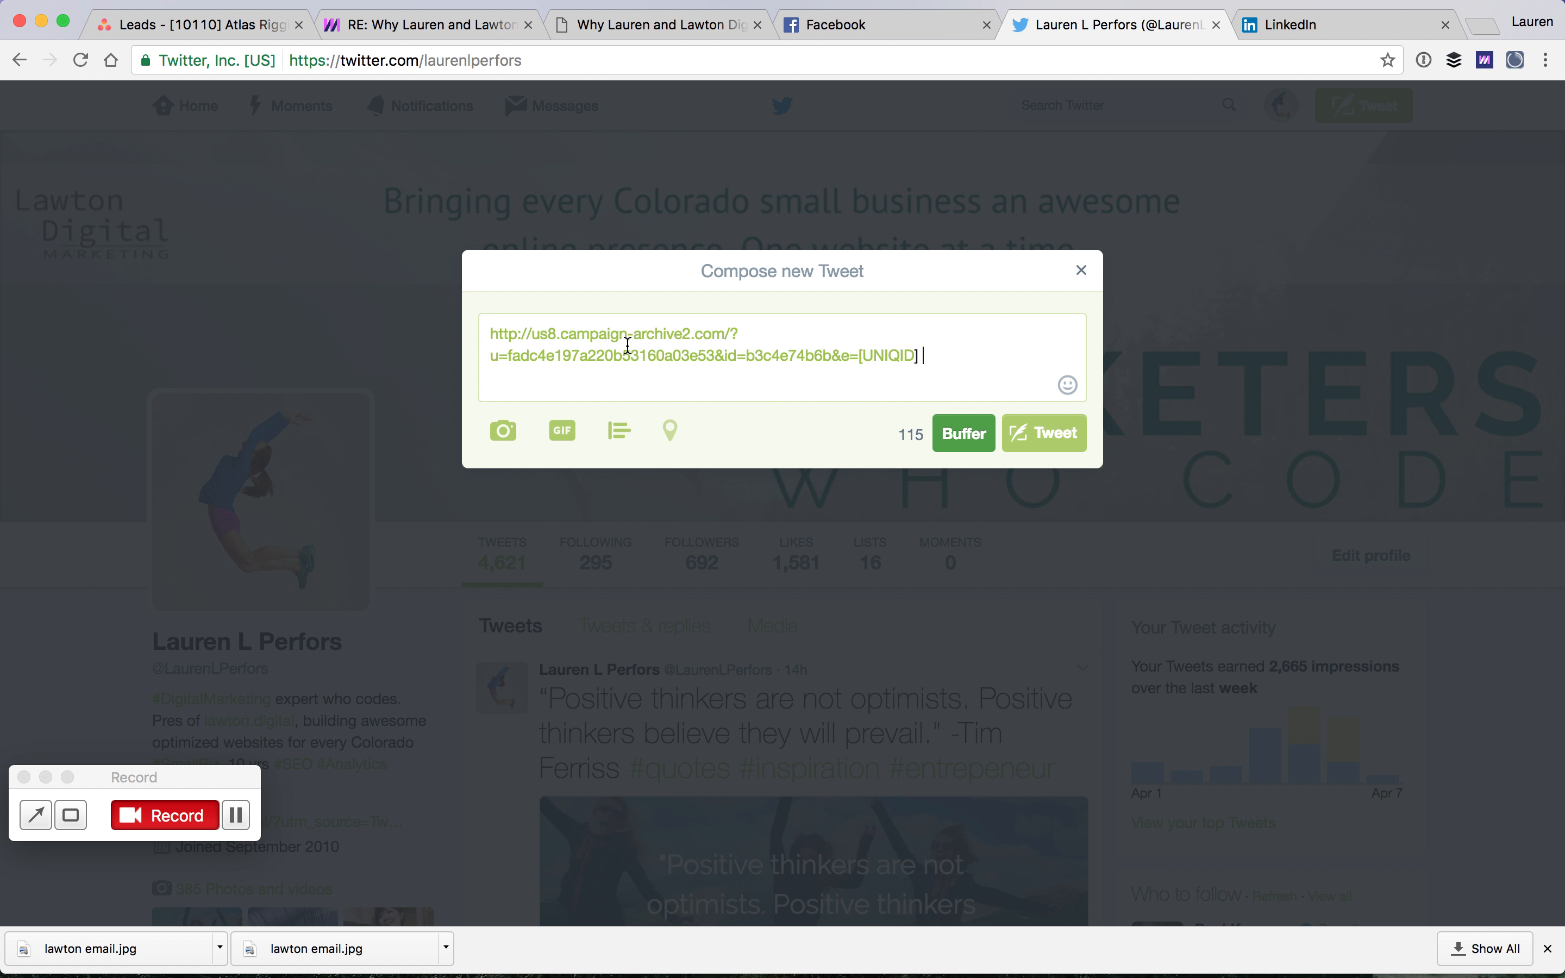
- Attach the image "lawton email.jpg" from the Desktop to the tweet
{"action": "left_click", "coordinate": [507, 440]}
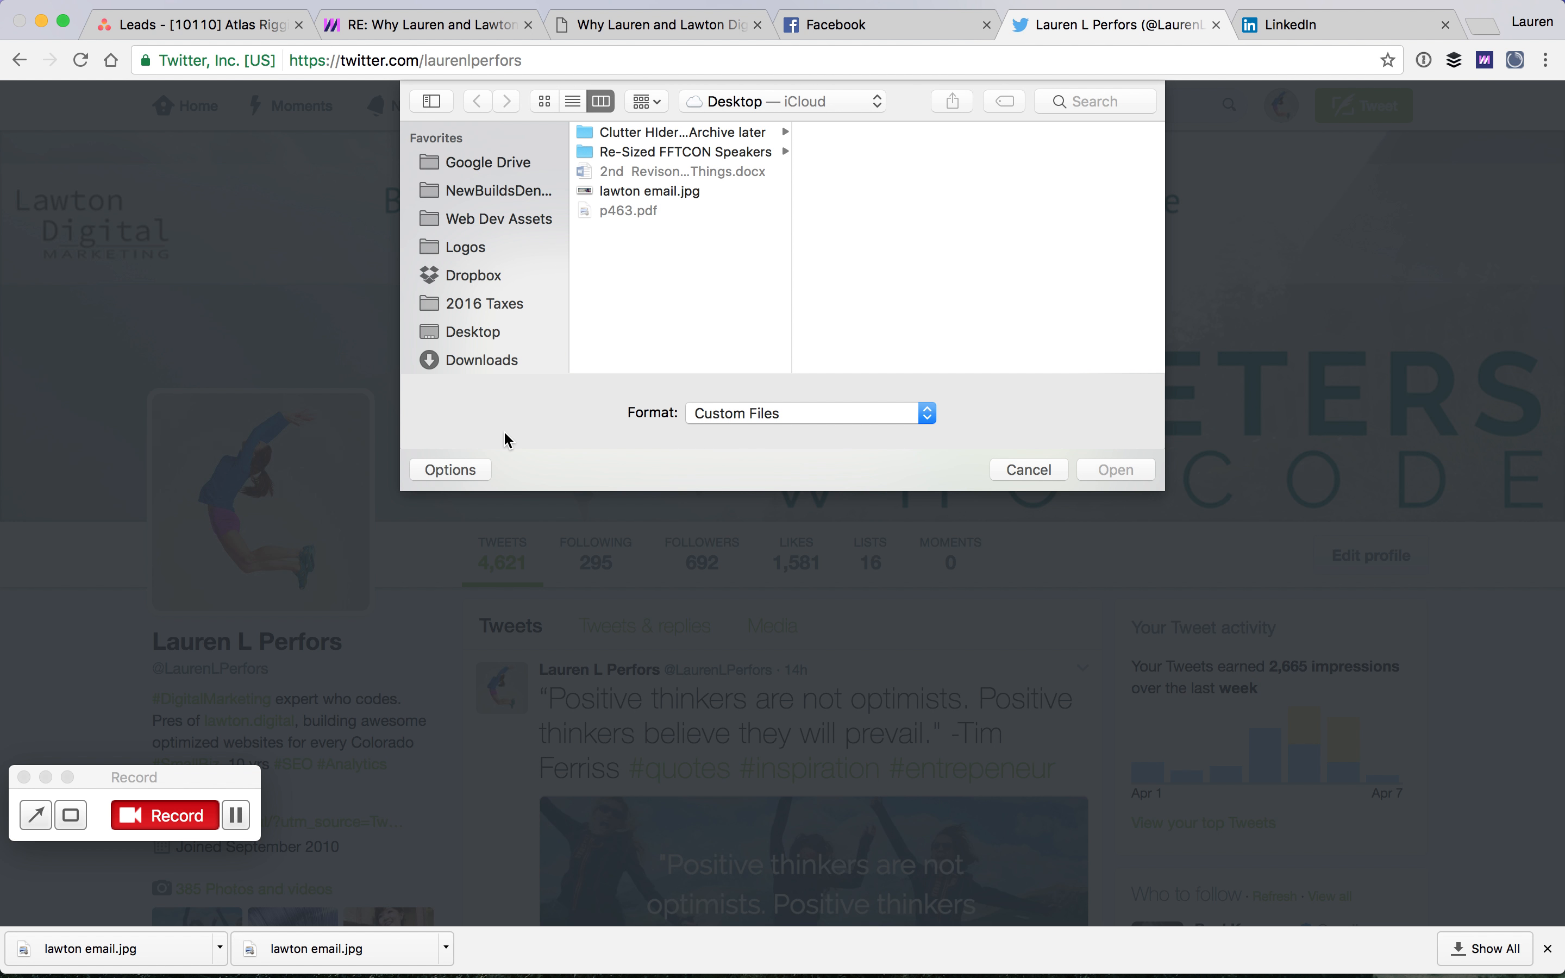
{"action": "left_click", "coordinate": [693, 193]}
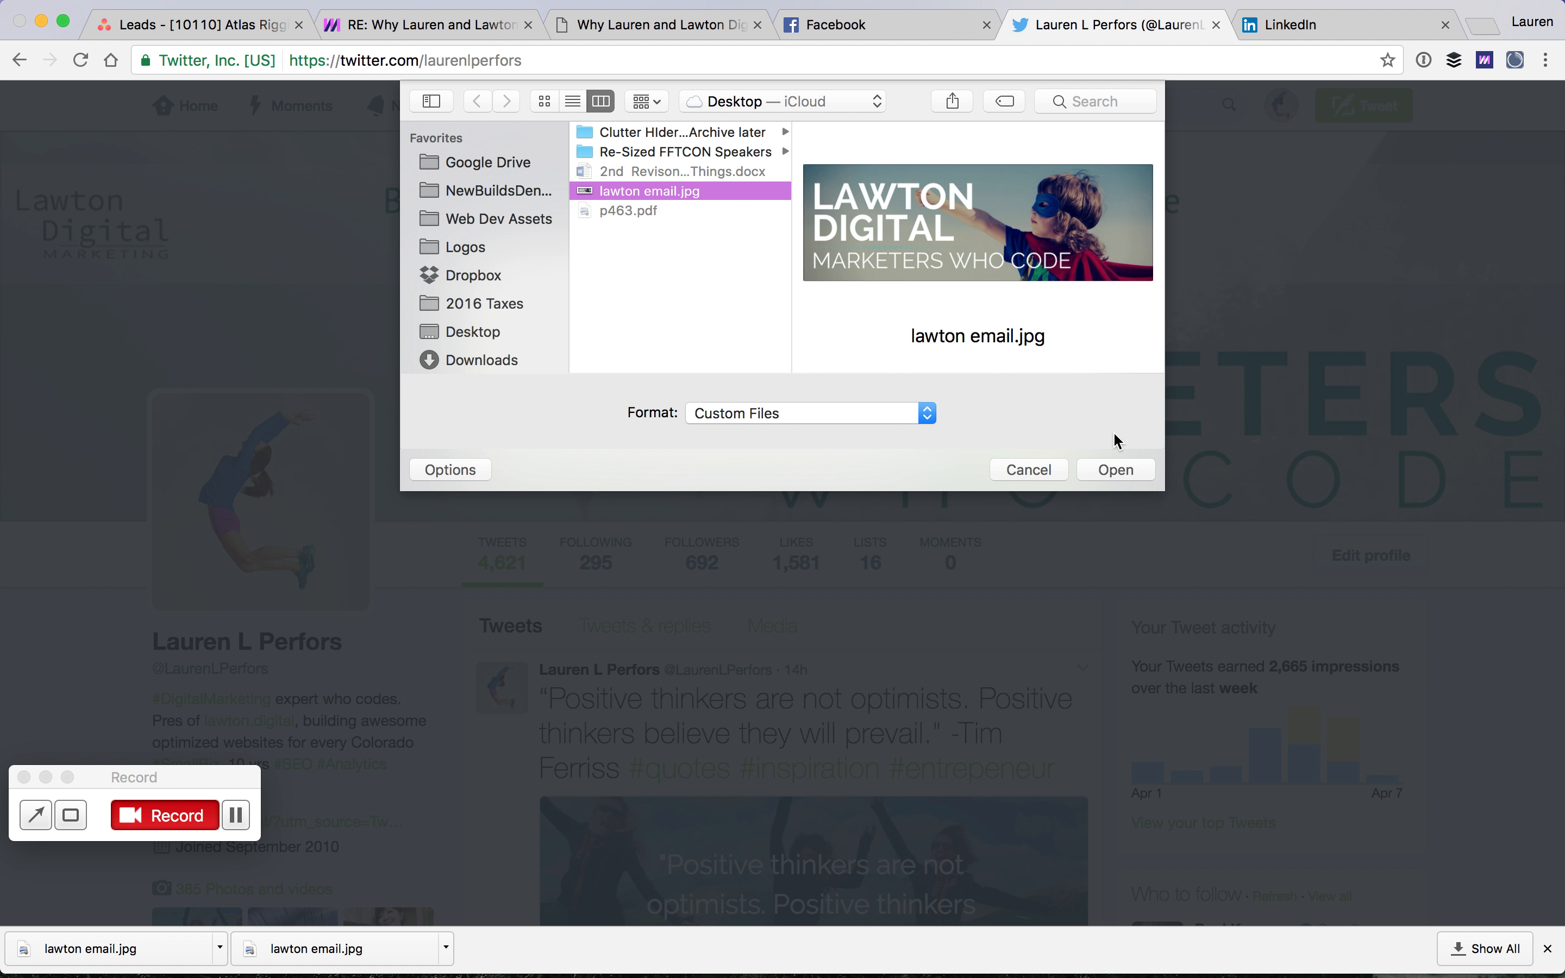
{"action": "left_click", "coordinate": [1116, 471]}
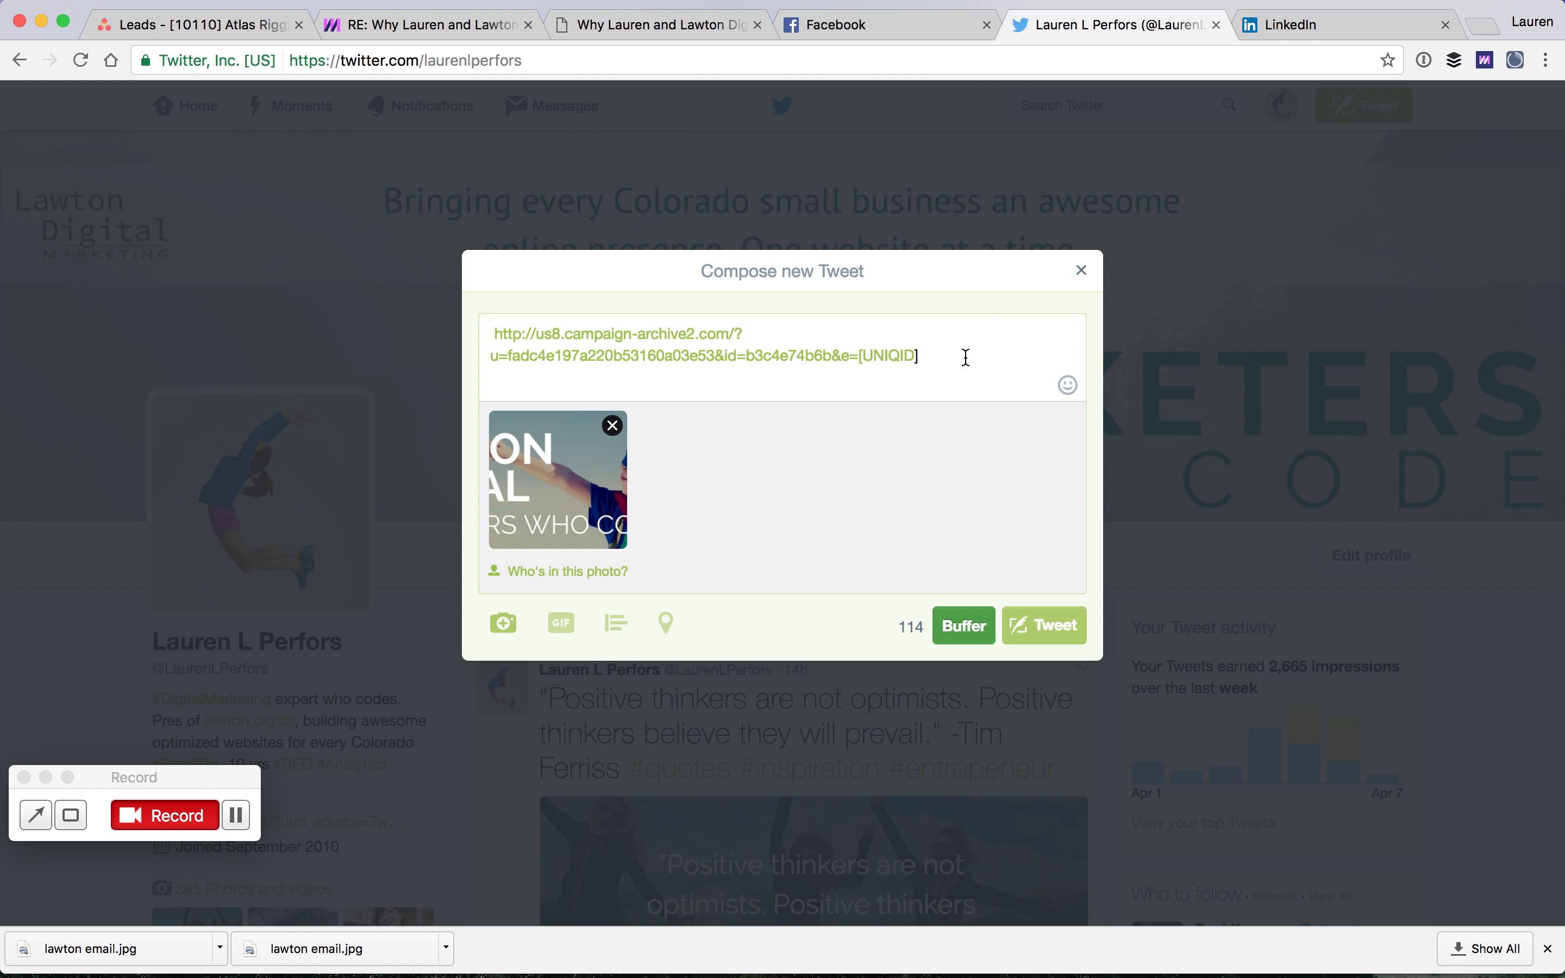
- Add the hashtag "#entrepeneur" after the link in the tweet
{"action": "type", "text": "#entreepenru"}
{"action": "key", "text": "BackSpace"}
{"action": "key", "text": "BackSpace"}
{"action": "type", "text": "eur"}
{"action": "key", "text": "BackSpace"}
{"action": "key", "text": "BackSpace"}
{"action": "key", "text": "BackSpace"}
{"action": "key", "text": "BackSpace"}
{"action": "key", "text": "BackSpace"}
{"action": "key", "text": "BackSpace"}
{"action": "key", "text": "BackSpace"}
{"action": "key", "text": "BackSpace"}
{"action": "type", "text": "pene"}
{"action": "key", "text": "BackSpace"}
{"action": "key", "text": "BackSpace"}
{"action": "key", "text": "BackSpace"}
{"action": "key", "text": "BackSpace"}
{"action": "type", "text": "epeneur"}
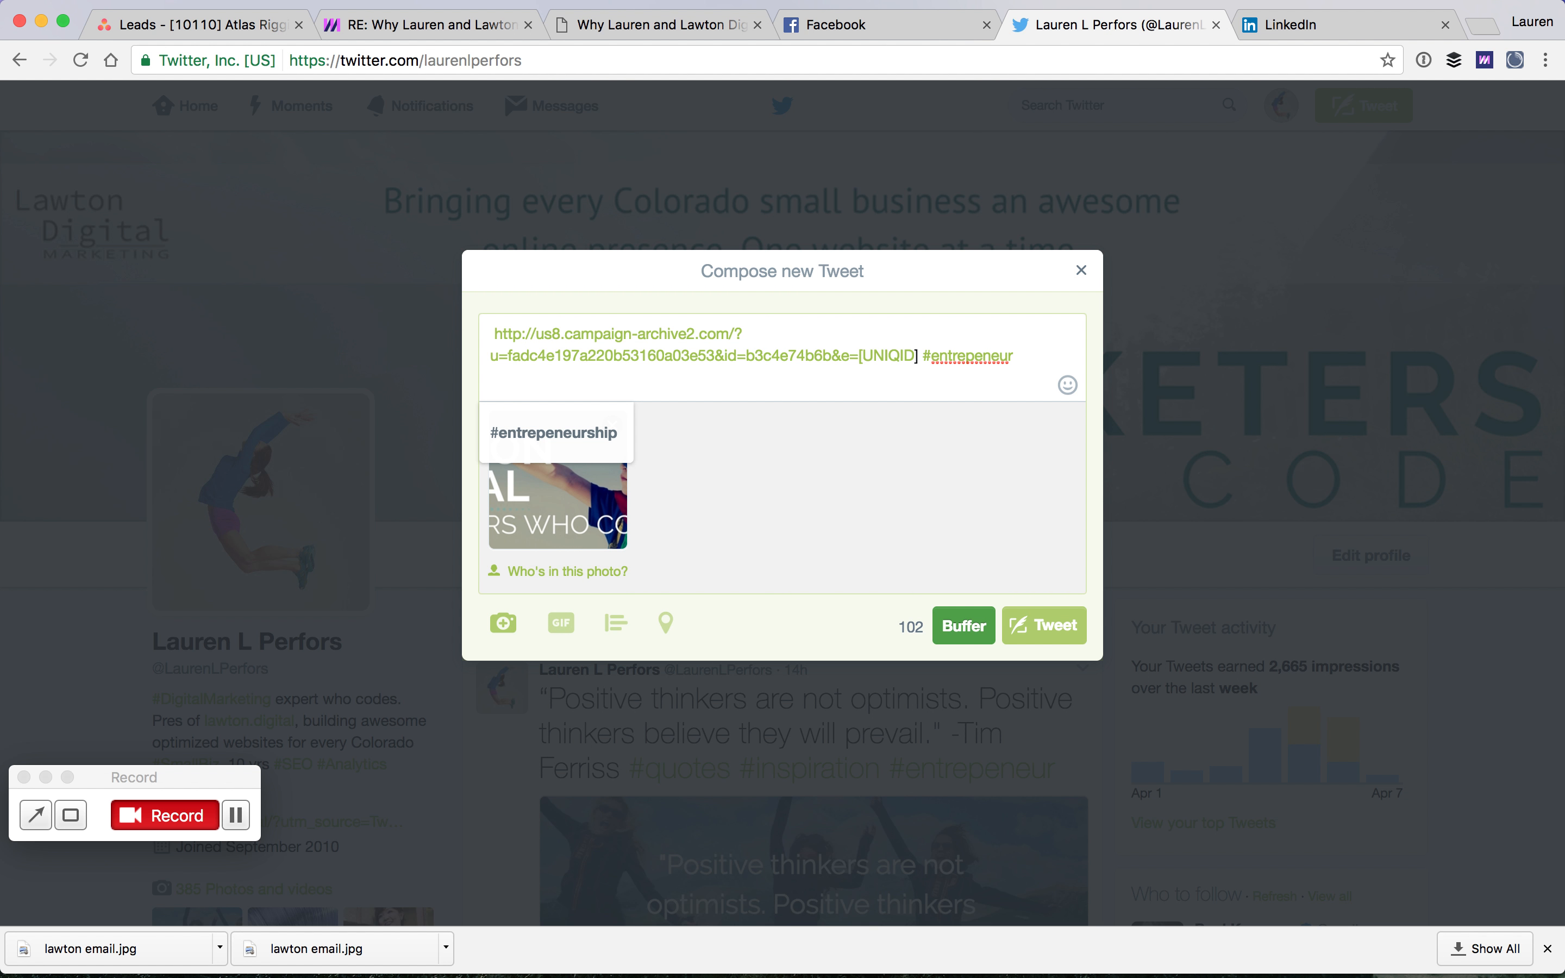